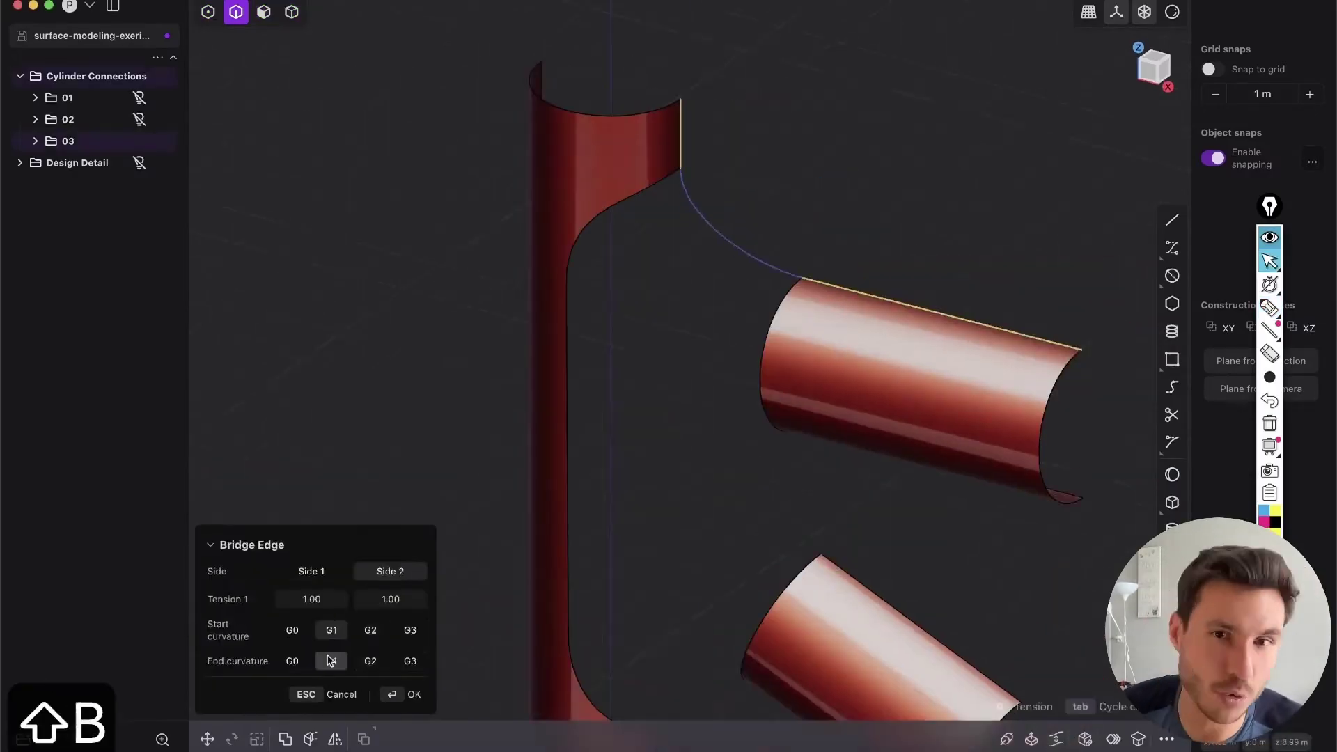
click(1154, 64)
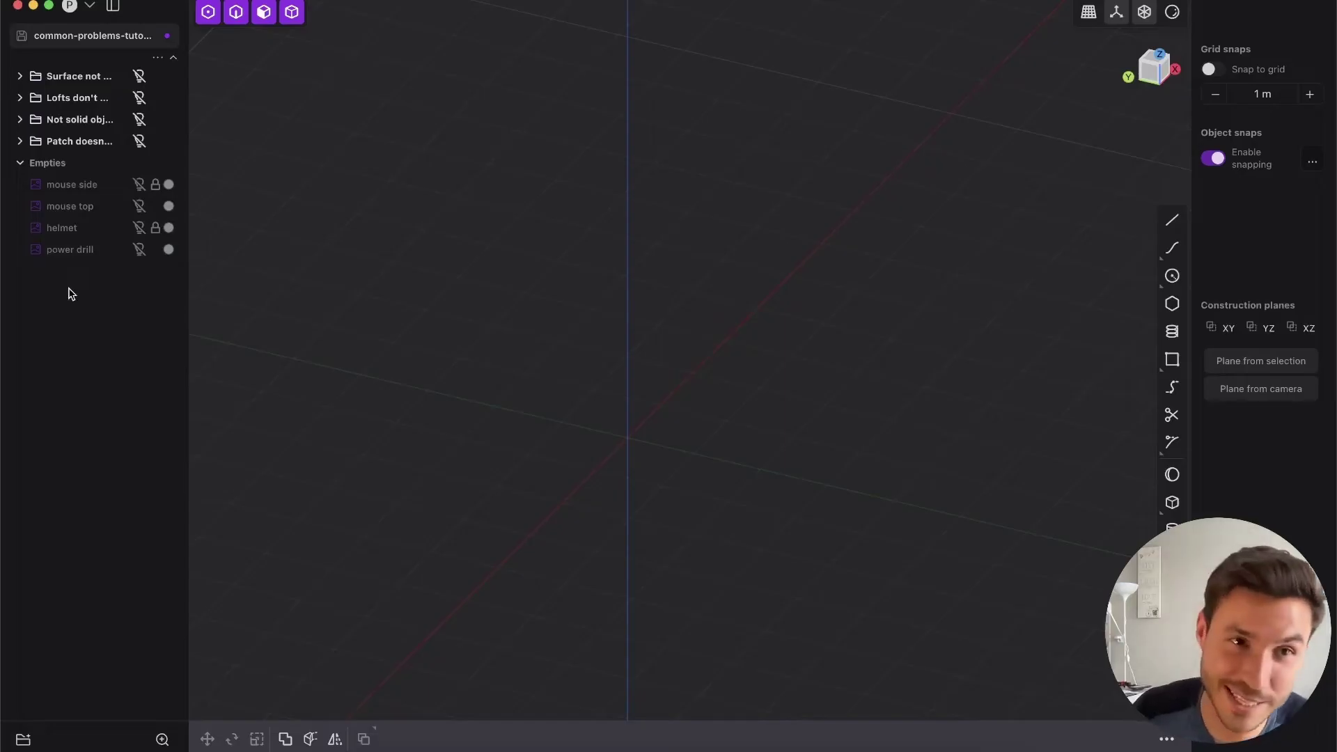
Show the "Not solid object" group and the power drill reference image.
click(139, 118)
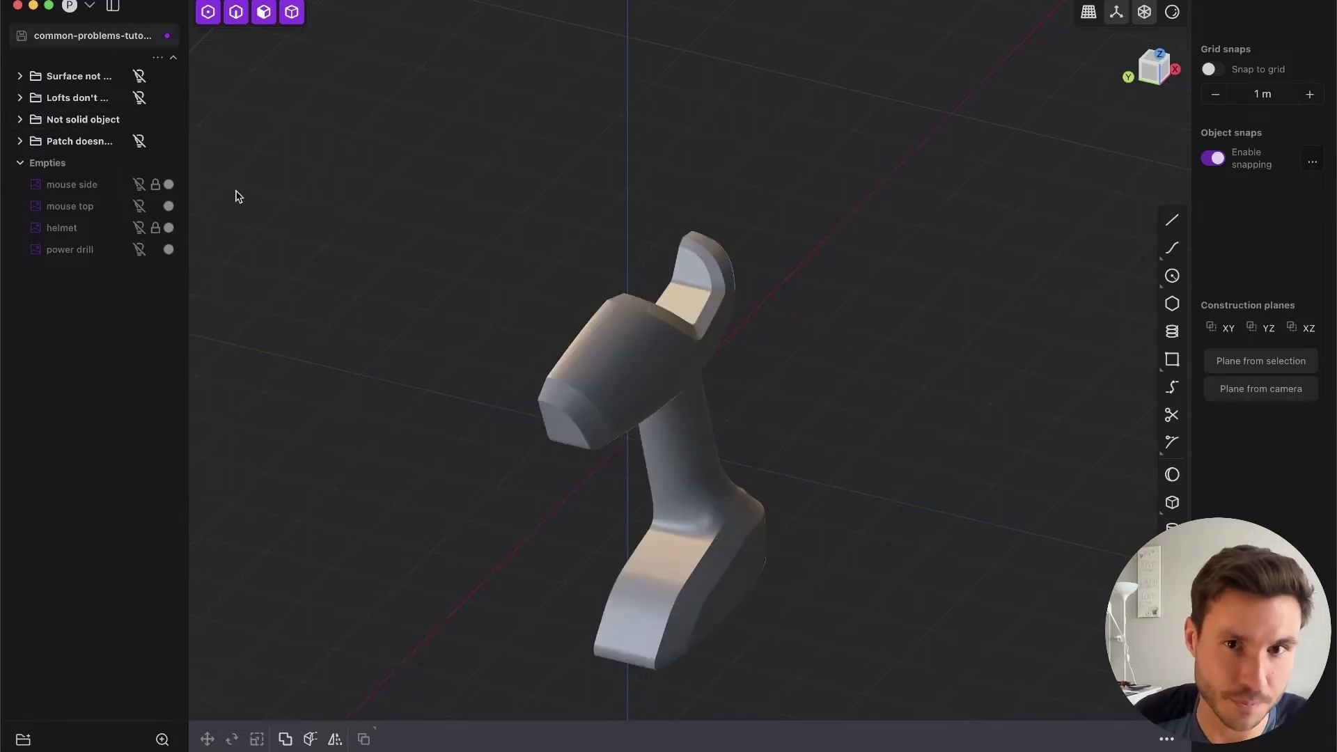
middle_drag(696, 453, 610, 325)
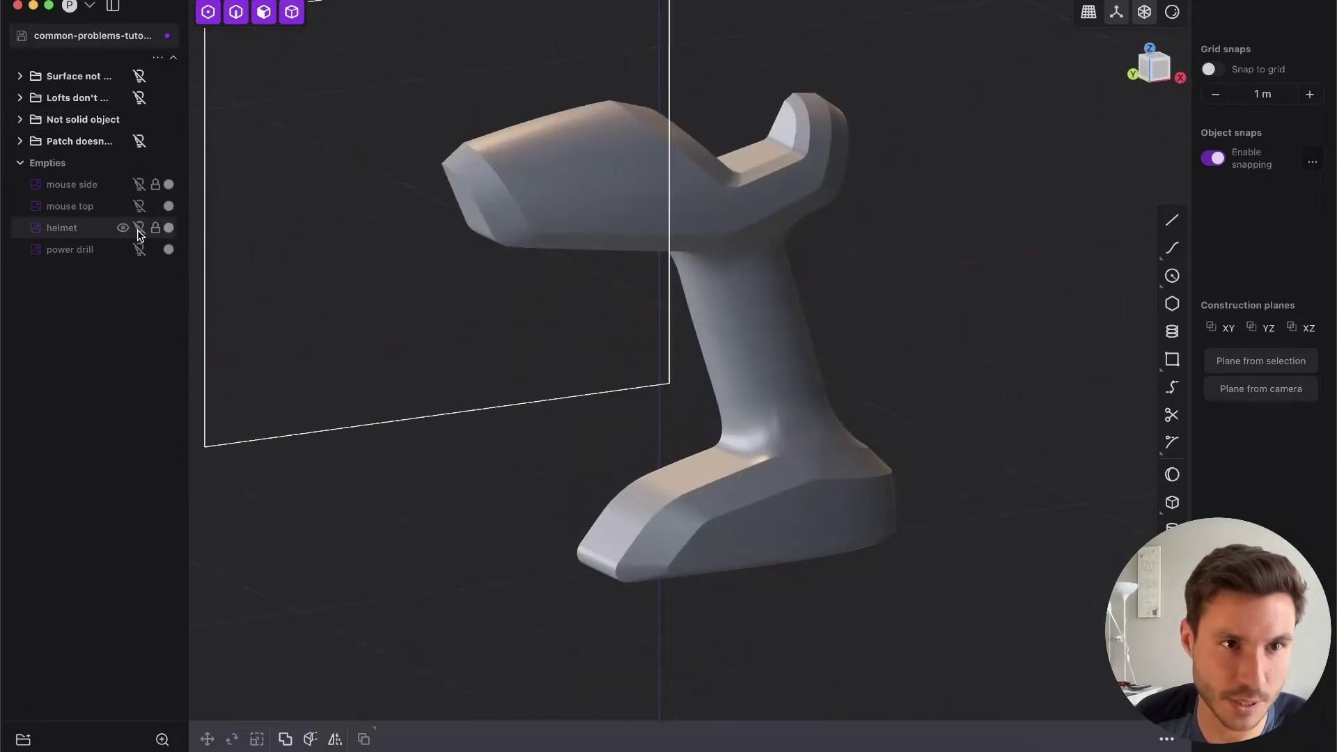
click(138, 249)
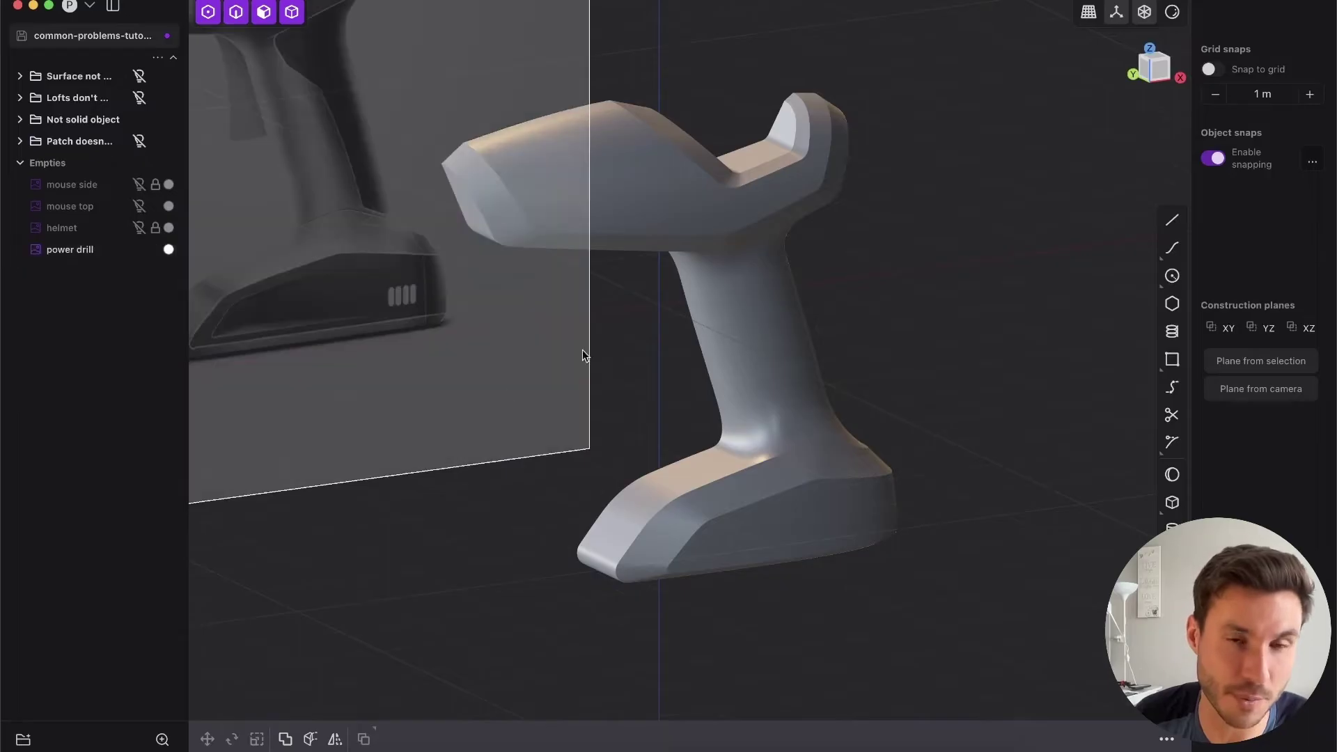
Compare the half drill body with the power drill reference image from several angles.
shift+middle_drag(583, 354, 705, 411)
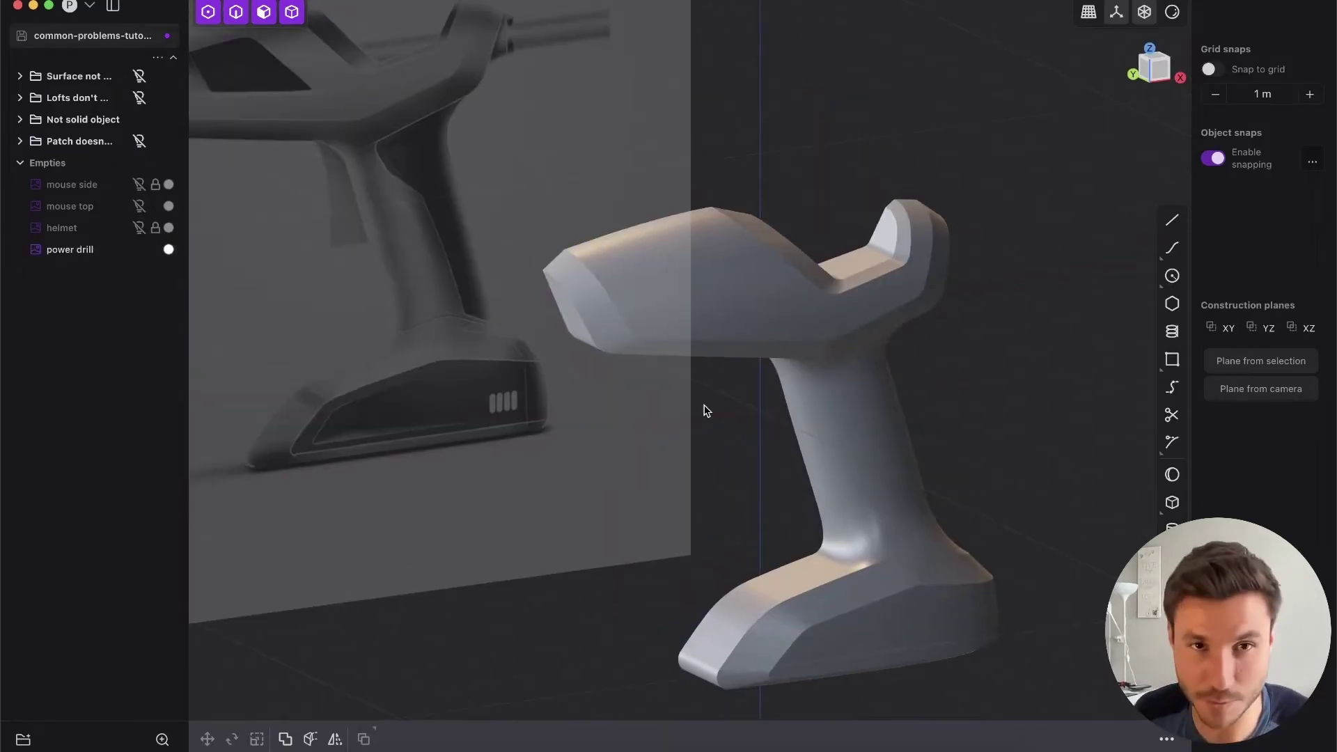
shift+middle_drag(677, 329, 711, 367)
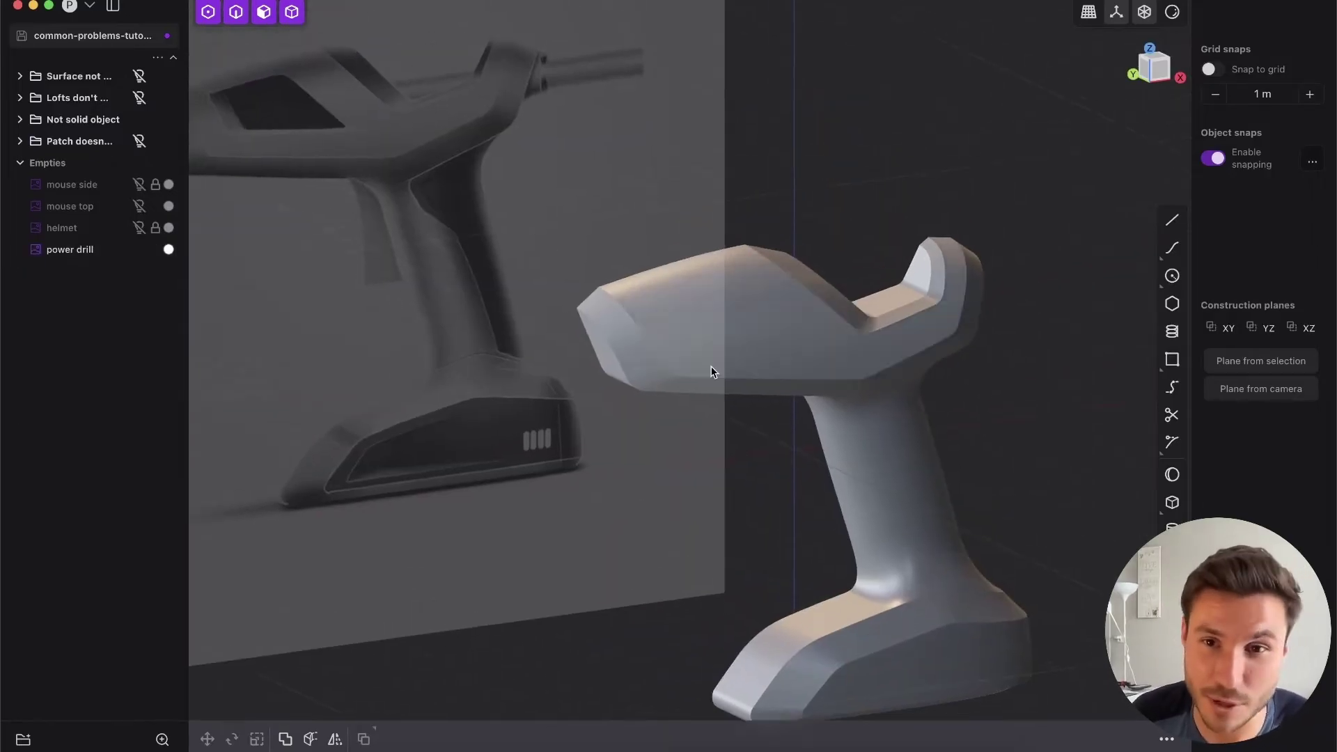
shift+middle_drag(527, 341, 579, 335)
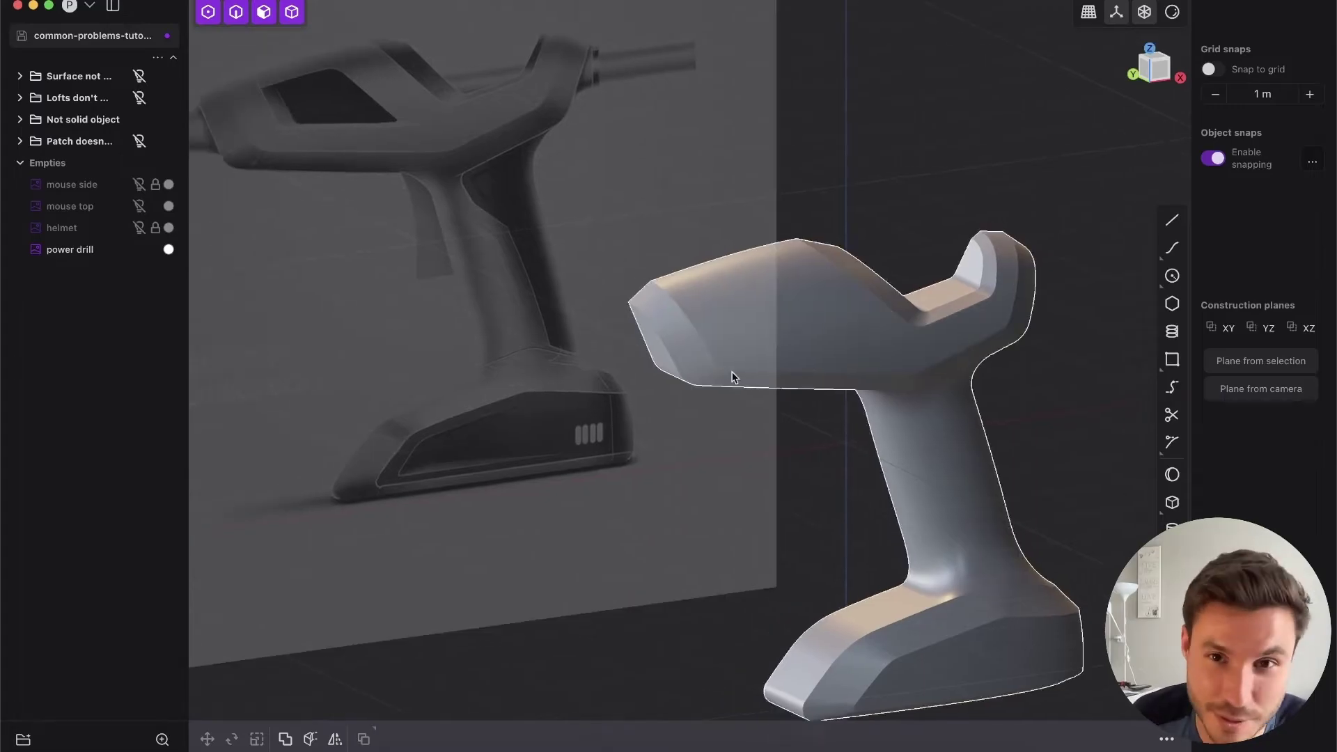
middle_drag(731, 376, 733, 378)
scroll(804, 286, down, 3)
middle_drag(804, 287, 769, 327)
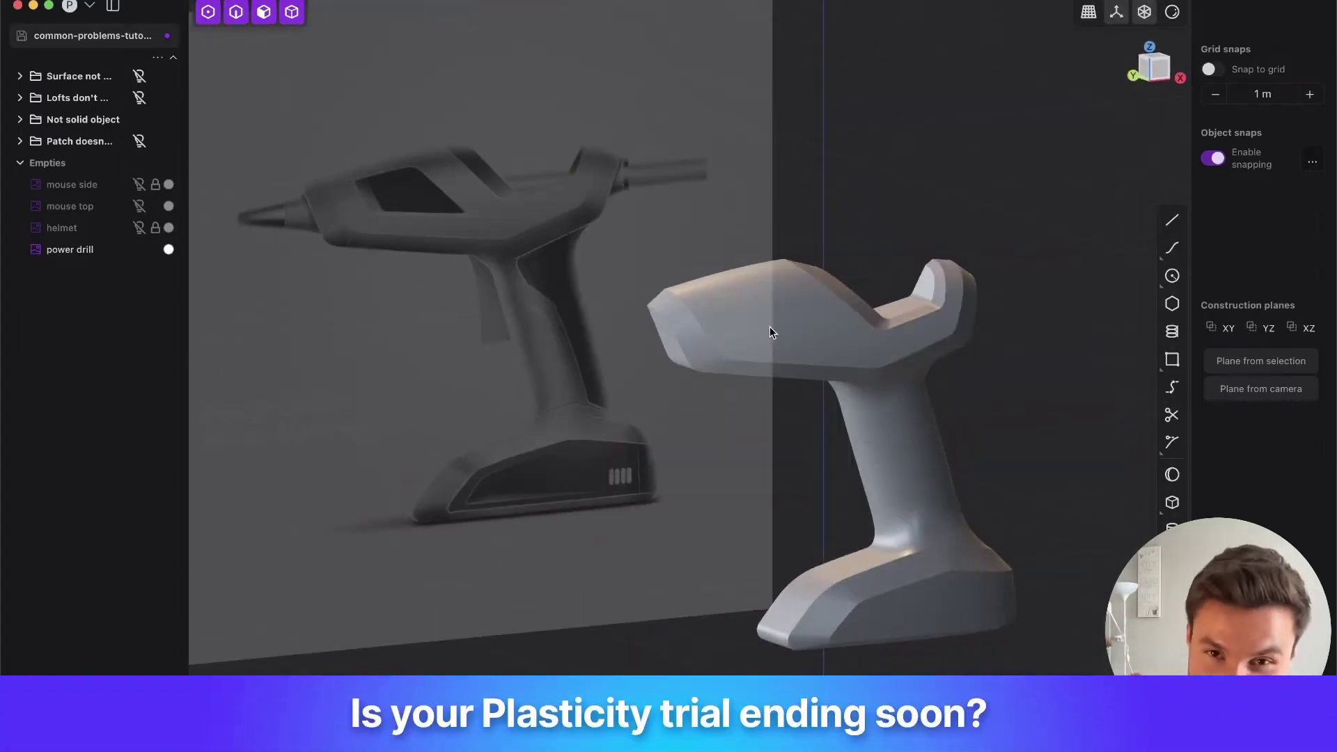
middle_drag(953, 396, 835, 412)
shift+middle_drag(738, 360, 877, 417)
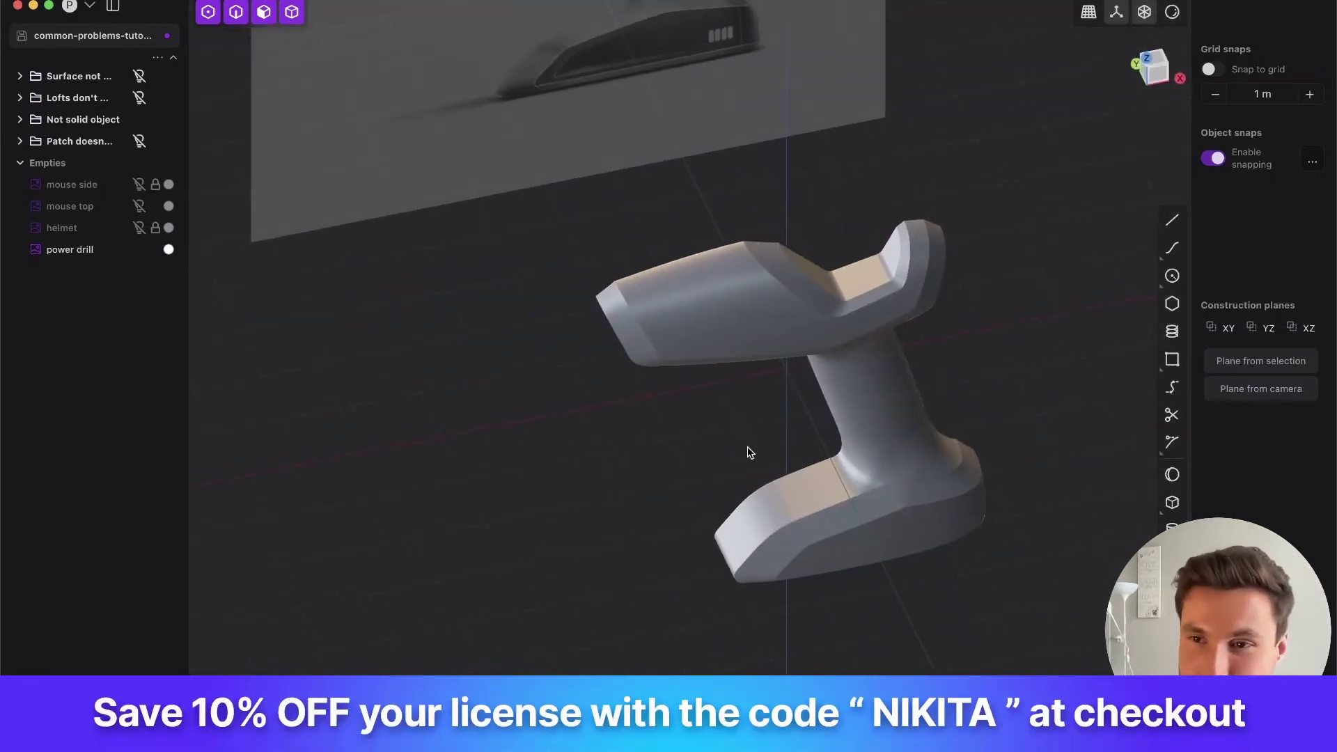
middle_drag(672, 323, 707, 240)
shift+middle_drag(612, 304, 700, 261)
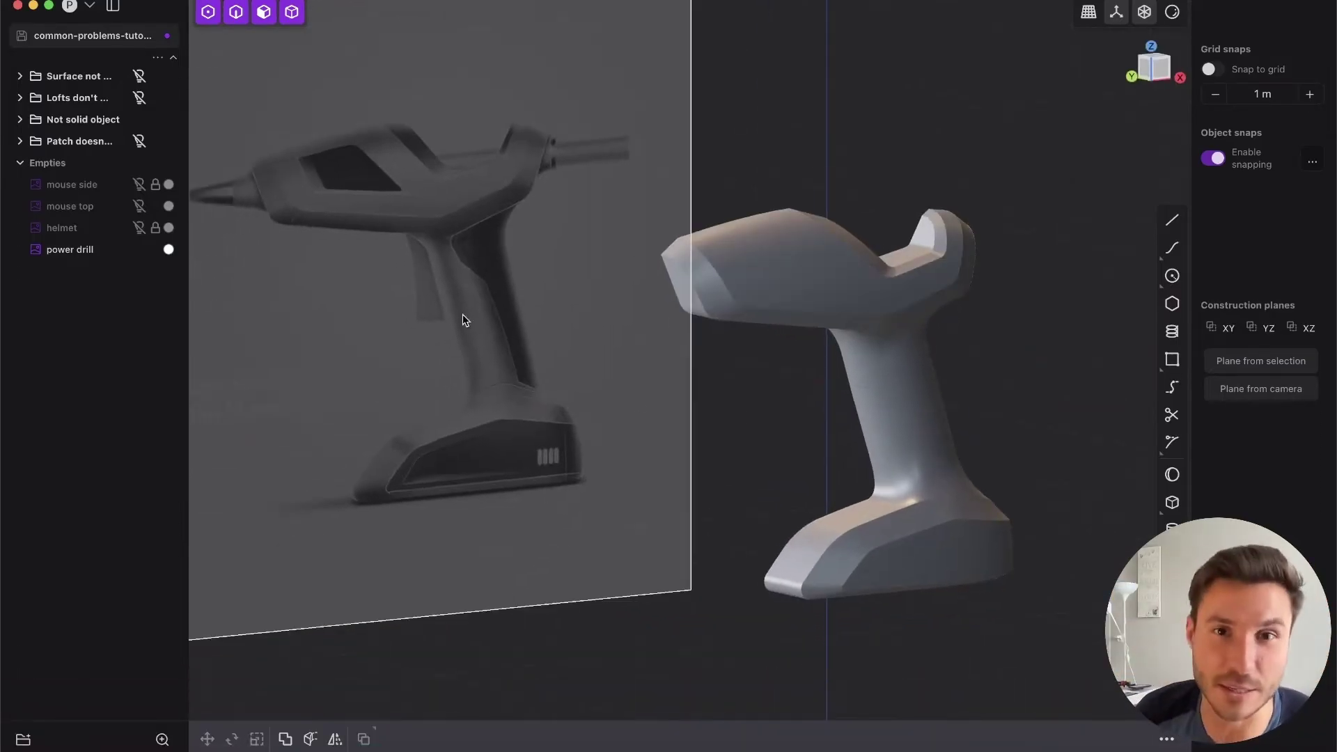
middle_drag(716, 325, 675, 267)
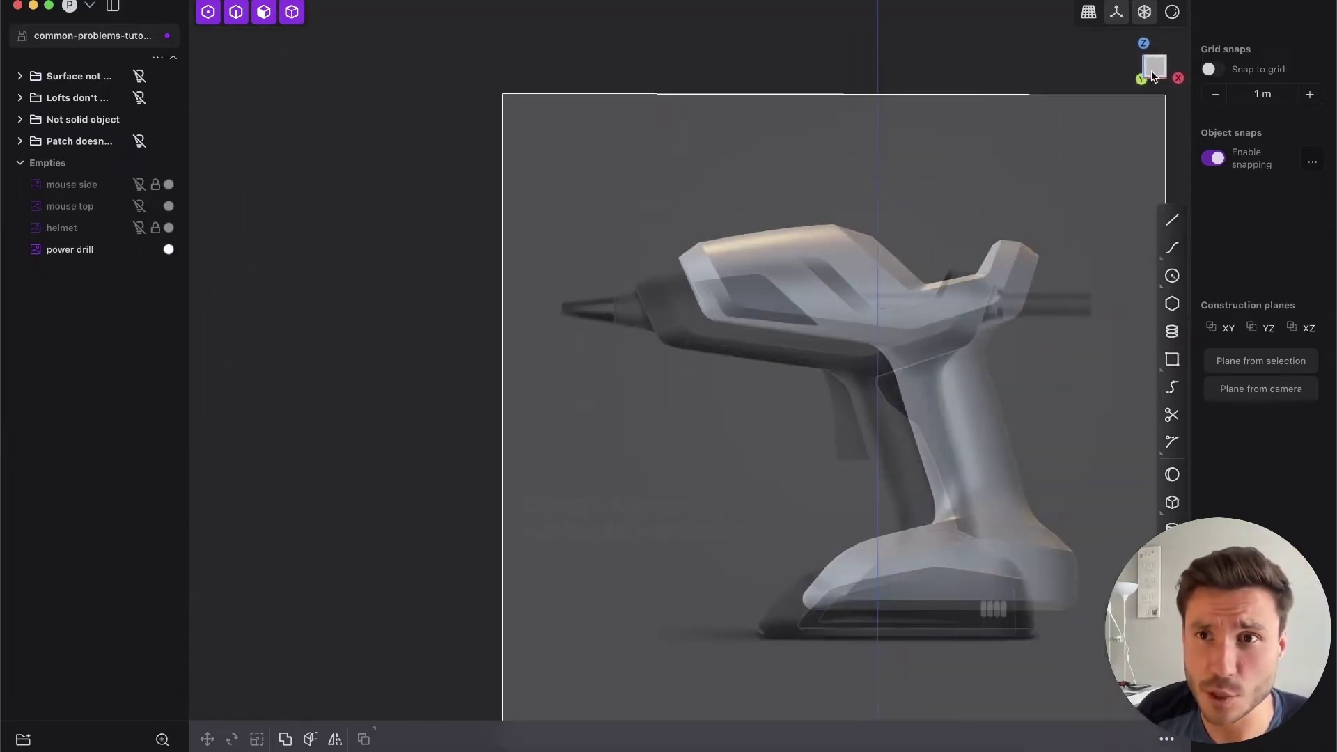
middle_drag(816, 257, 731, 334)
Turn on the edge display for the drill body and hide the power drill reference image.
scroll(791, 336, up, 3)
key(shift+e)
scroll(740, 306, down, 5)
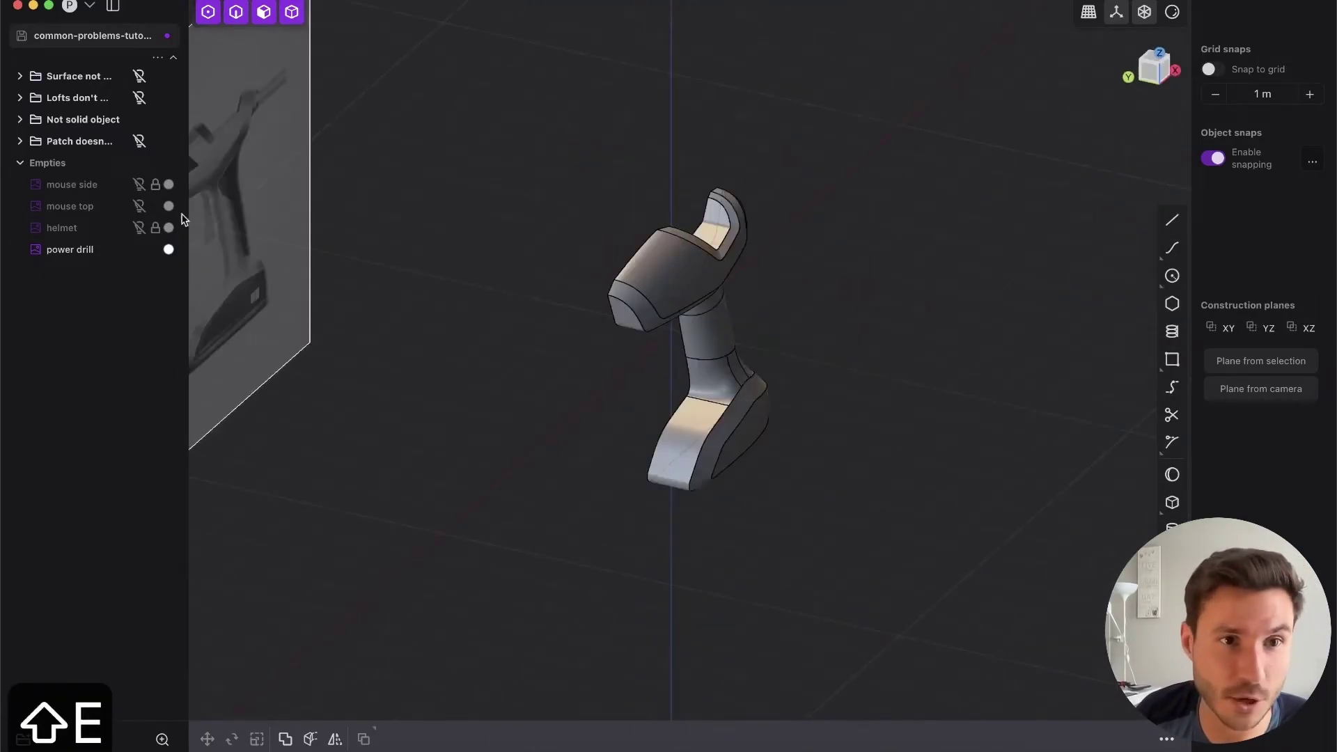
click(139, 251)
Mirror the half drill body across its open centre side to complete the symmetrical shape.
middle_drag(649, 305, 518, 323)
scroll(638, 352, up, 4)
middle_drag(644, 348, 702, 245)
middle_drag(666, 298, 866, 325)
middle_drag(811, 281, 667, 277)
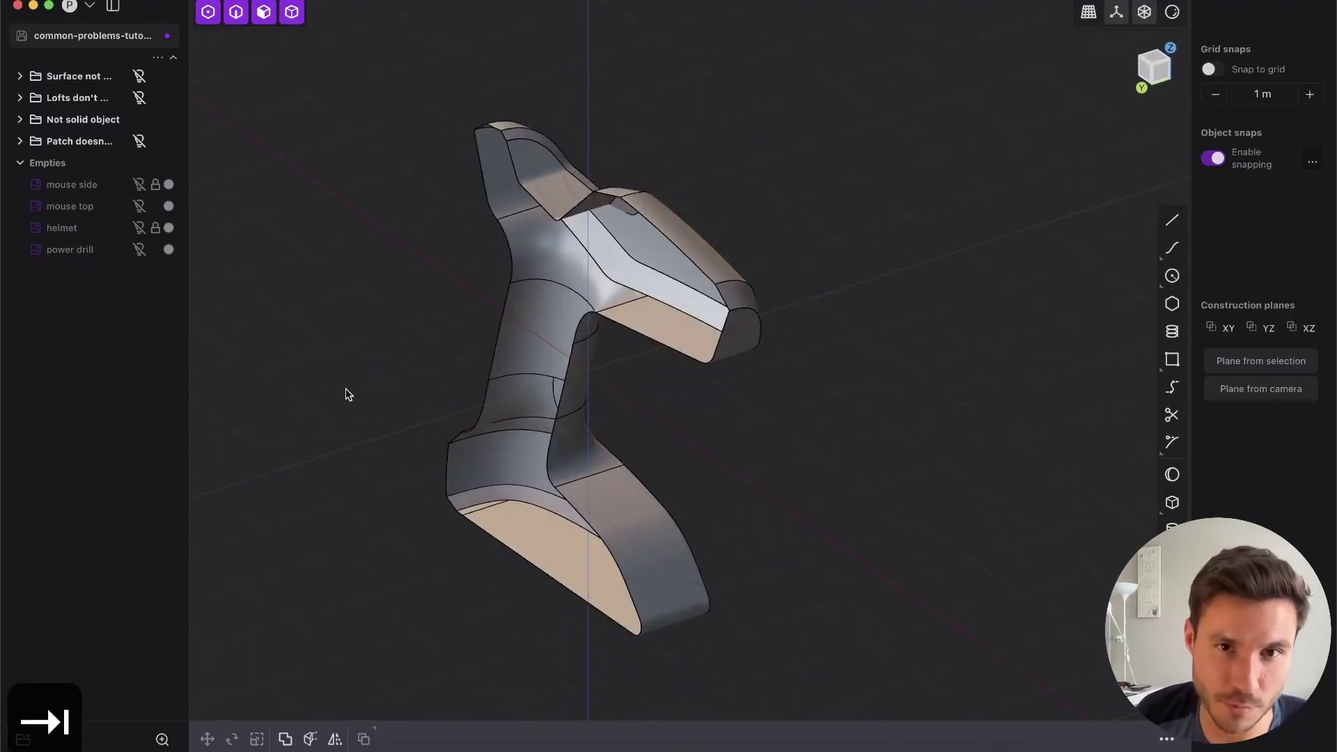
middle_drag(563, 340, 621, 267)
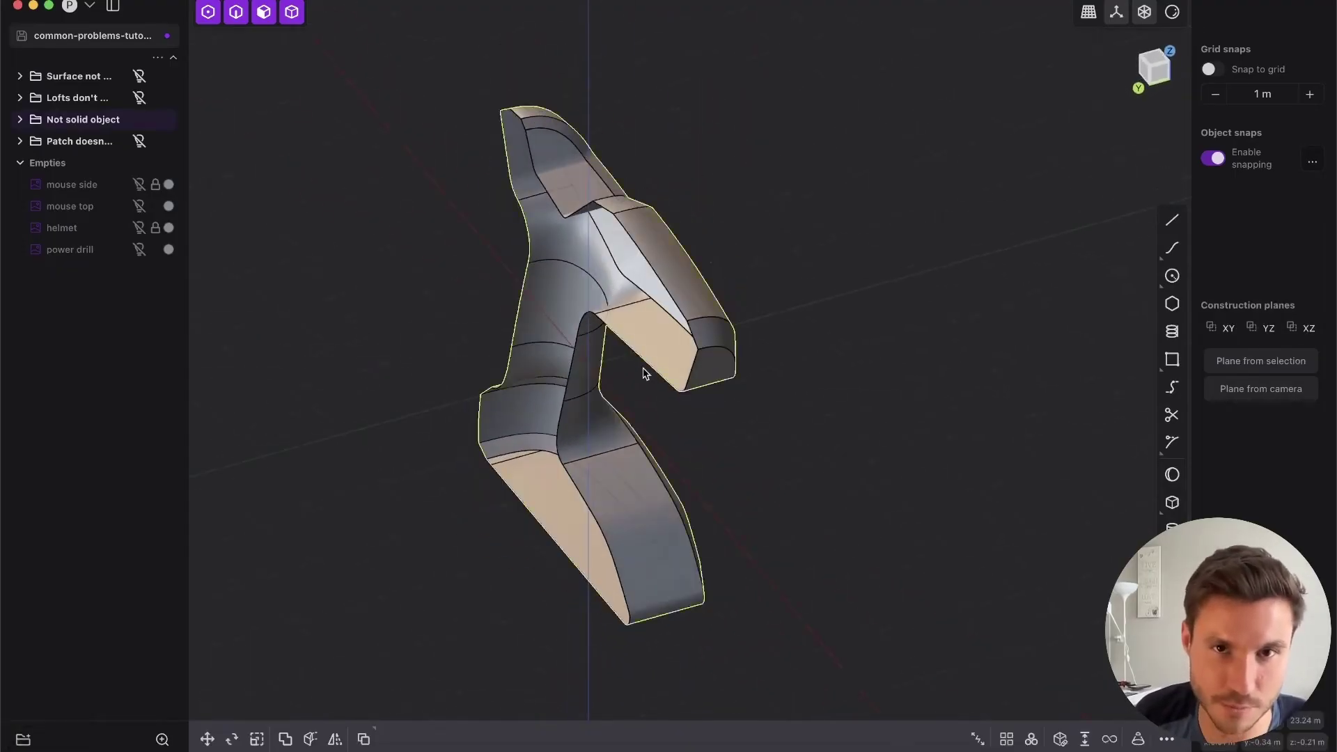
middle_drag(643, 374, 630, 254)
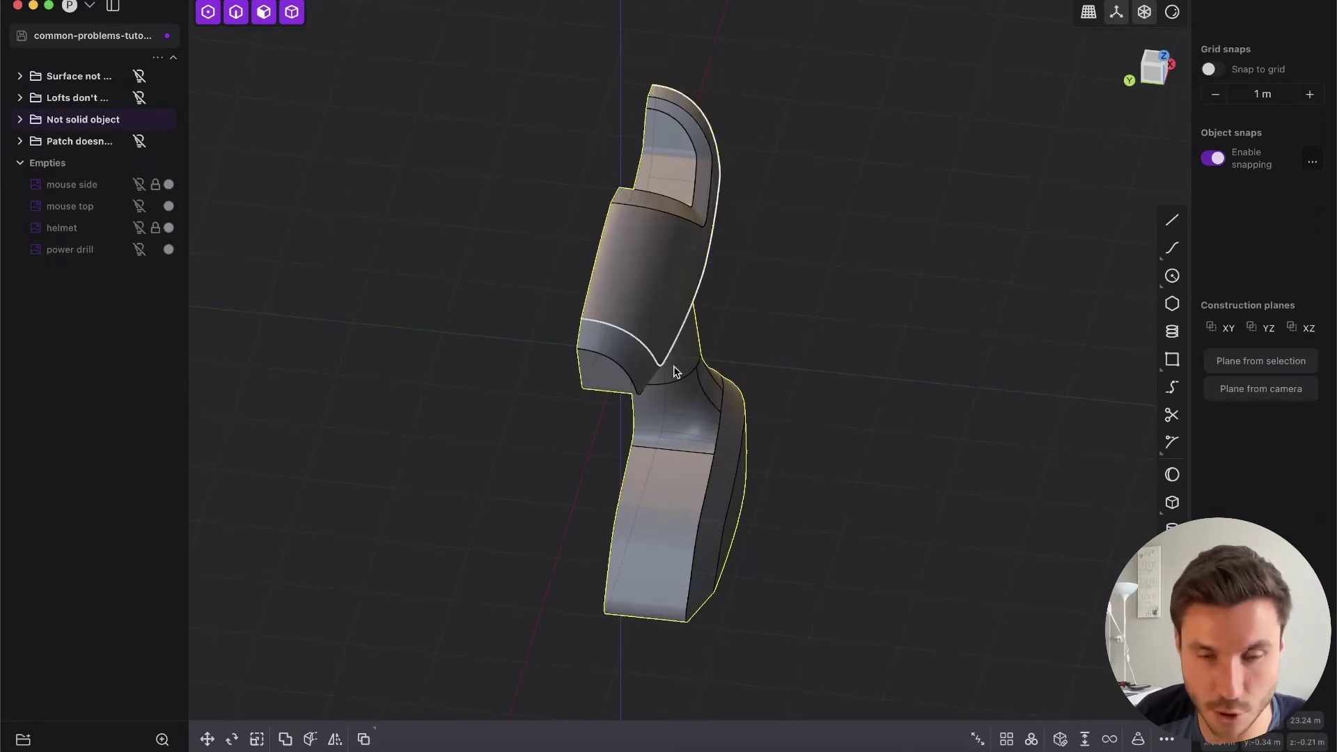
key(alt+x)
click(722, 372)
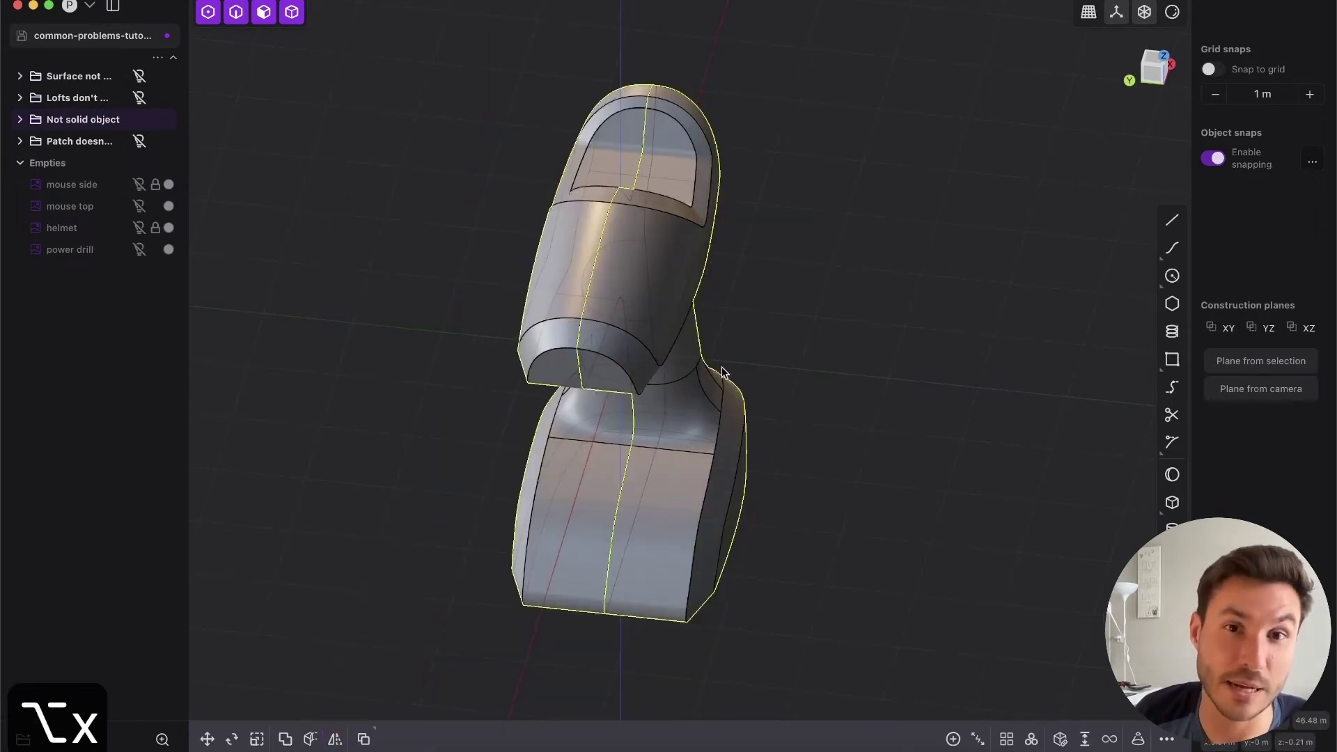
middle_drag(722, 367, 676, 298)
click(855, 296)
Examine the mirrored drill body, especially the handle's side profile and its transitions into the head and base.
scroll(648, 294, down, 5)
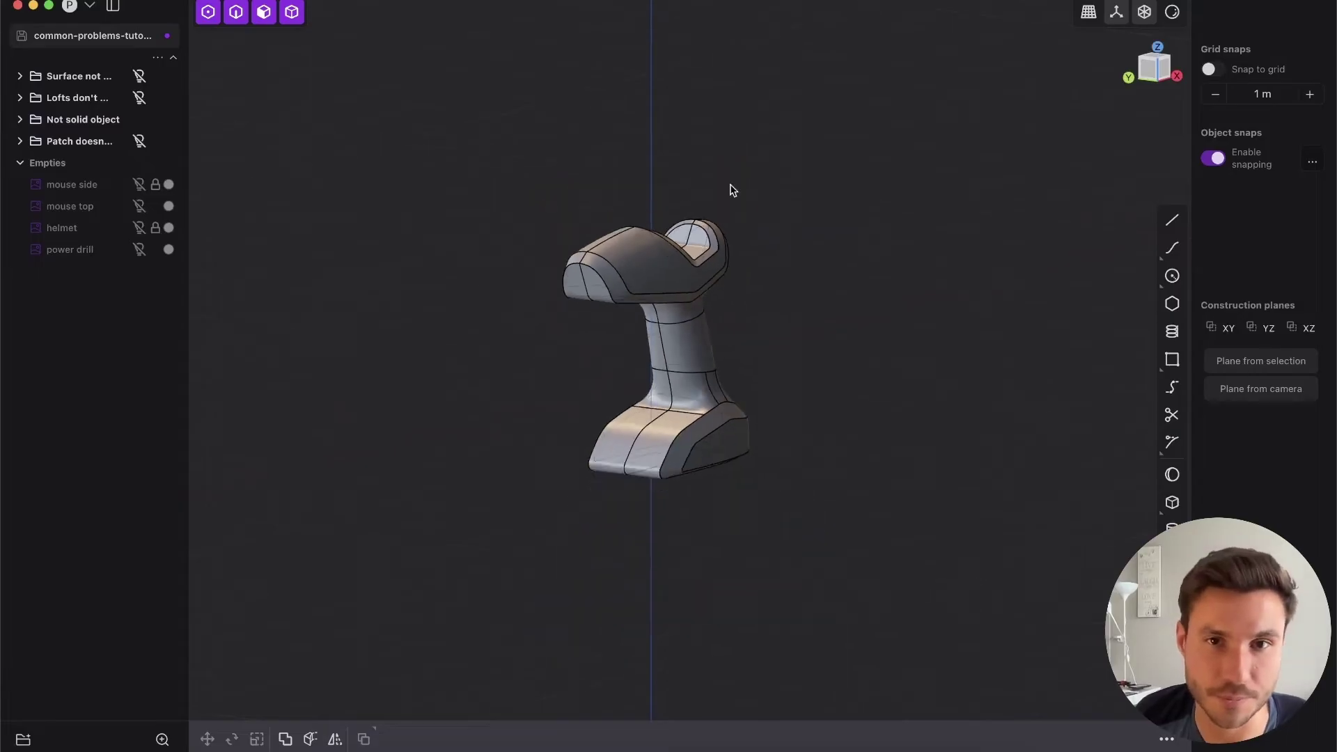
middle_drag(808, 306, 728, 316)
scroll(731, 316, up, 4)
shift+middle_drag(848, 370, 646, 309)
scroll(666, 327, down, 3)
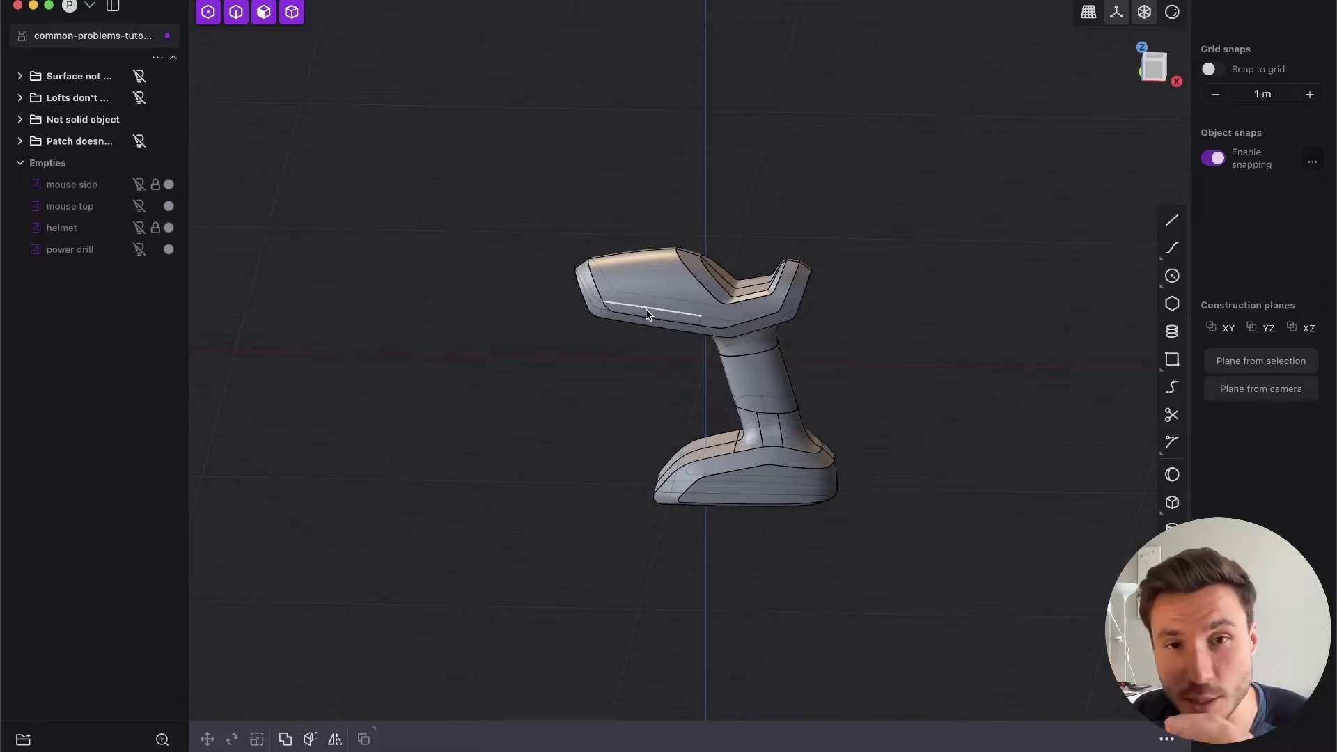
scroll(719, 374, up, 5)
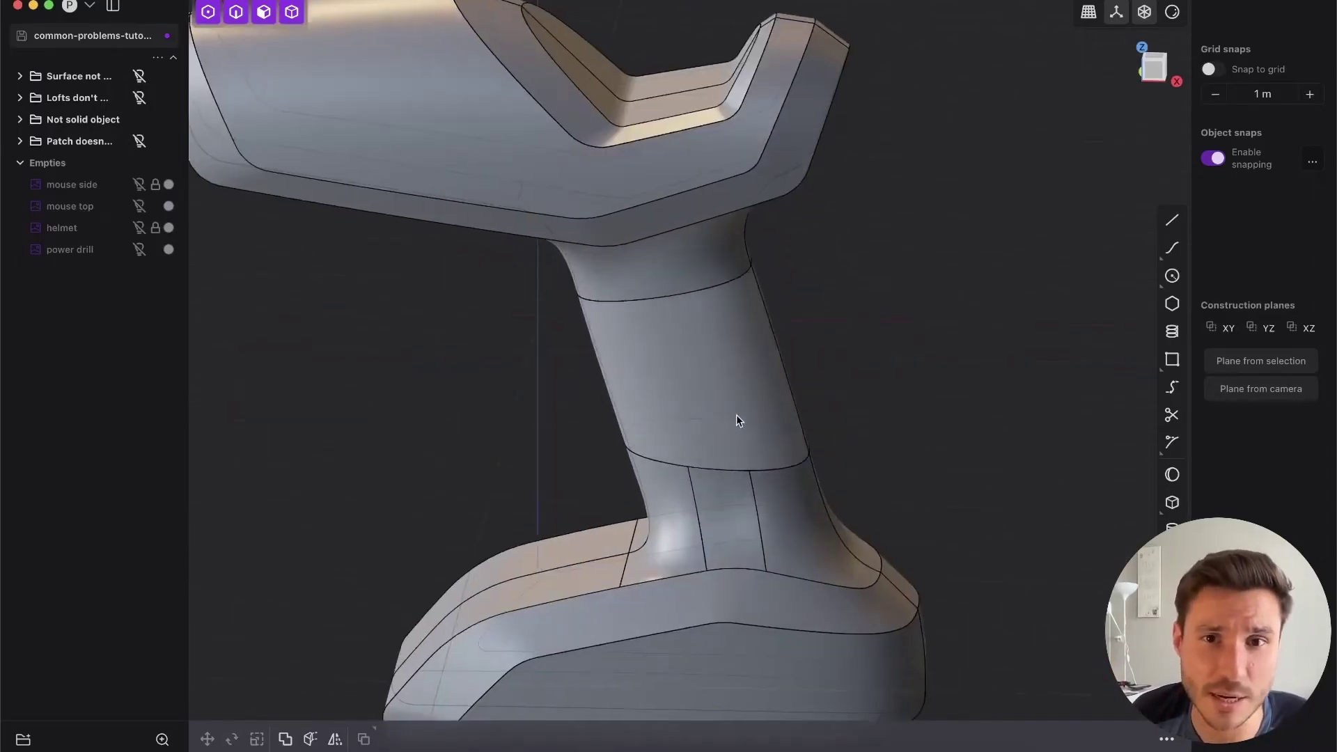
middle_drag(737, 414, 749, 376)
click(1152, 70)
scroll(836, 285, up, 2)
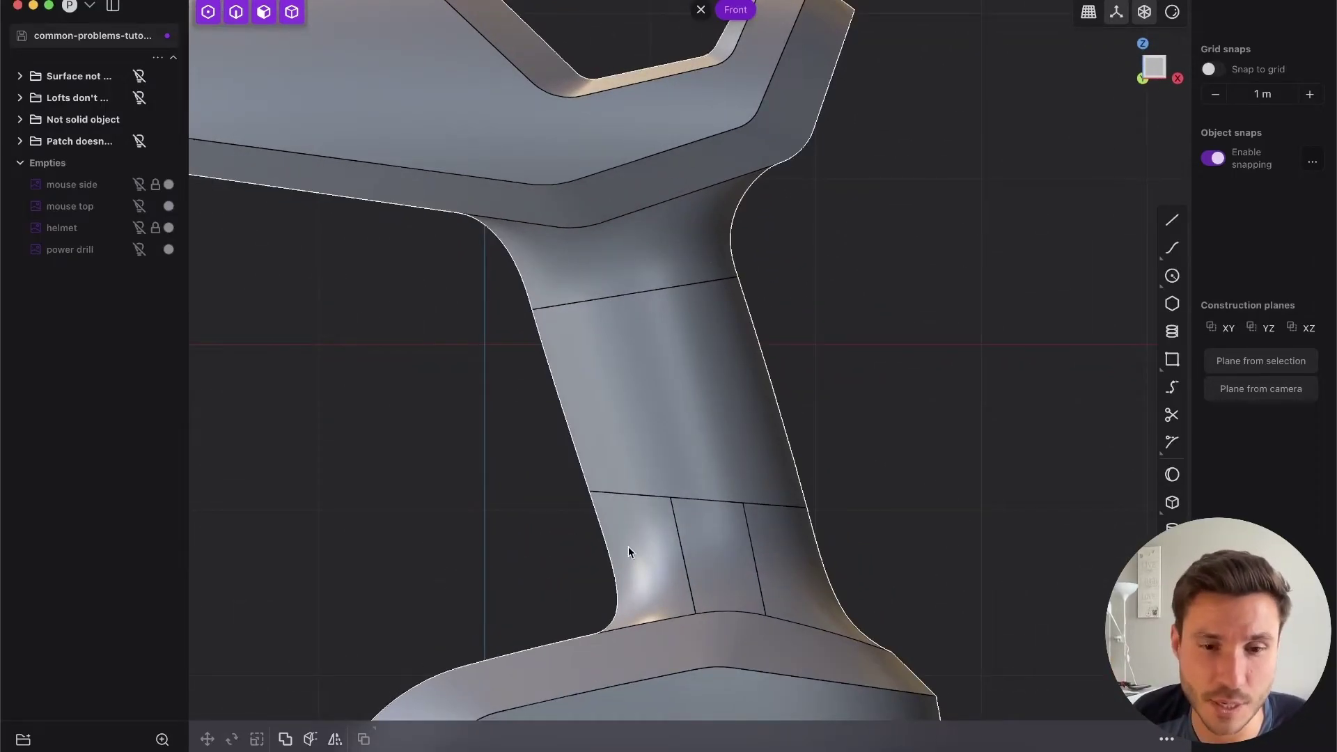
shift+middle_drag(717, 370, 738, 283)
scroll(737, 292, up, 2)
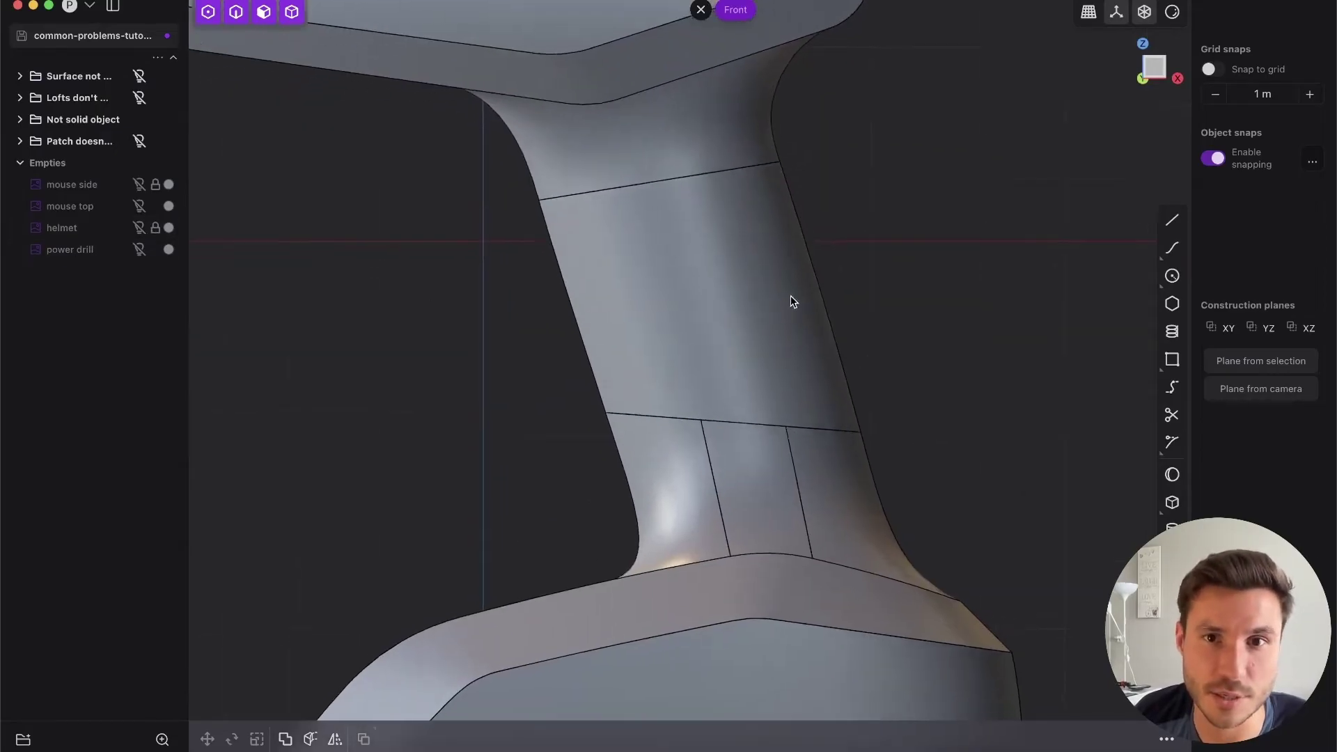
scroll(791, 302, down, 5)
middle_drag(728, 215, 865, 197)
scroll(725, 262, up, 2)
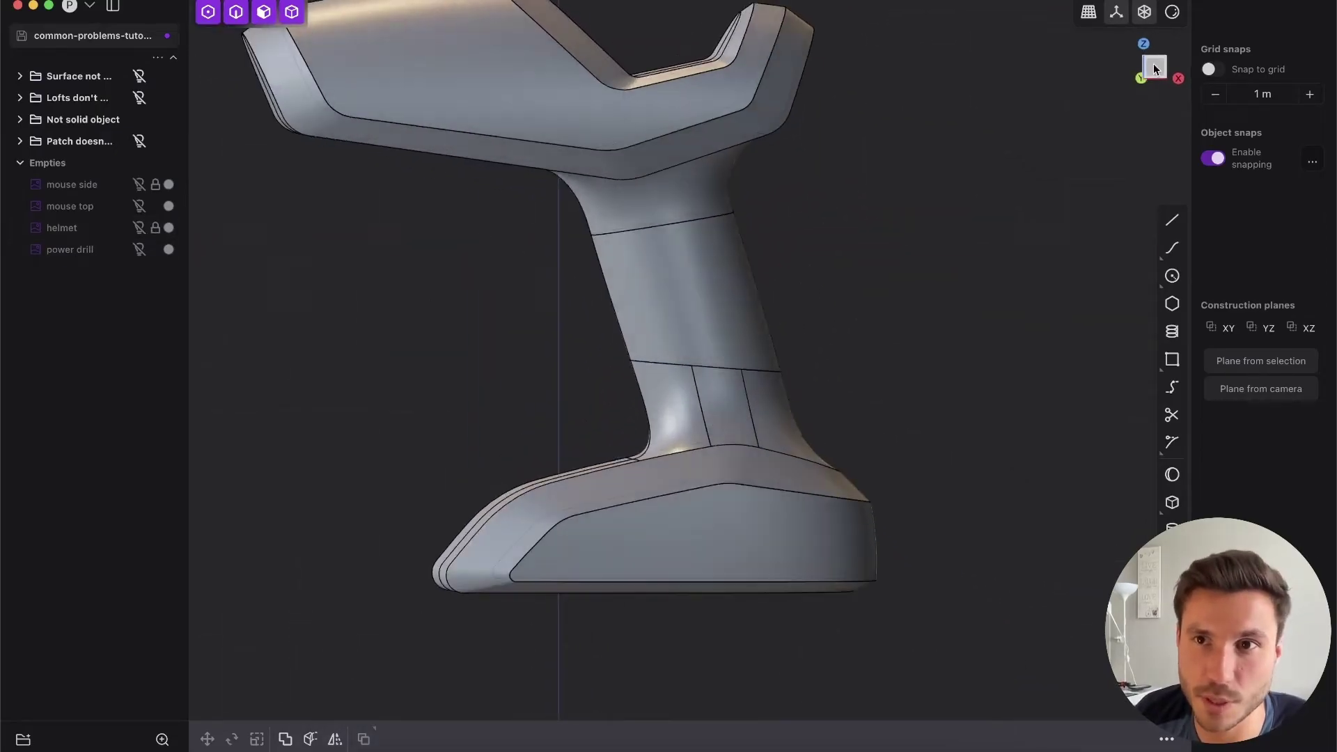
In the front view, draw an open four-point polyline outlining a recess across the handle's back and fillet its corners by about 0.23 m.
click(1152, 68)
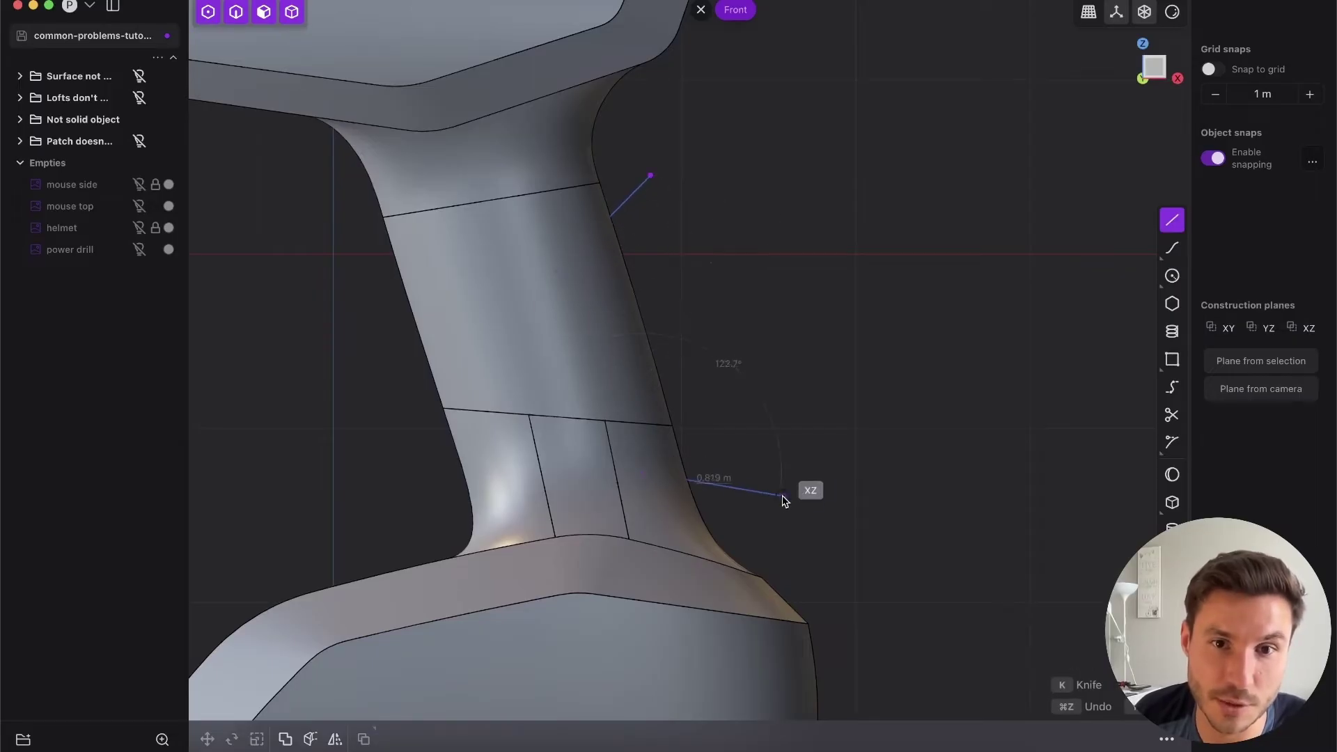
right_click(770, 386)
key(b)
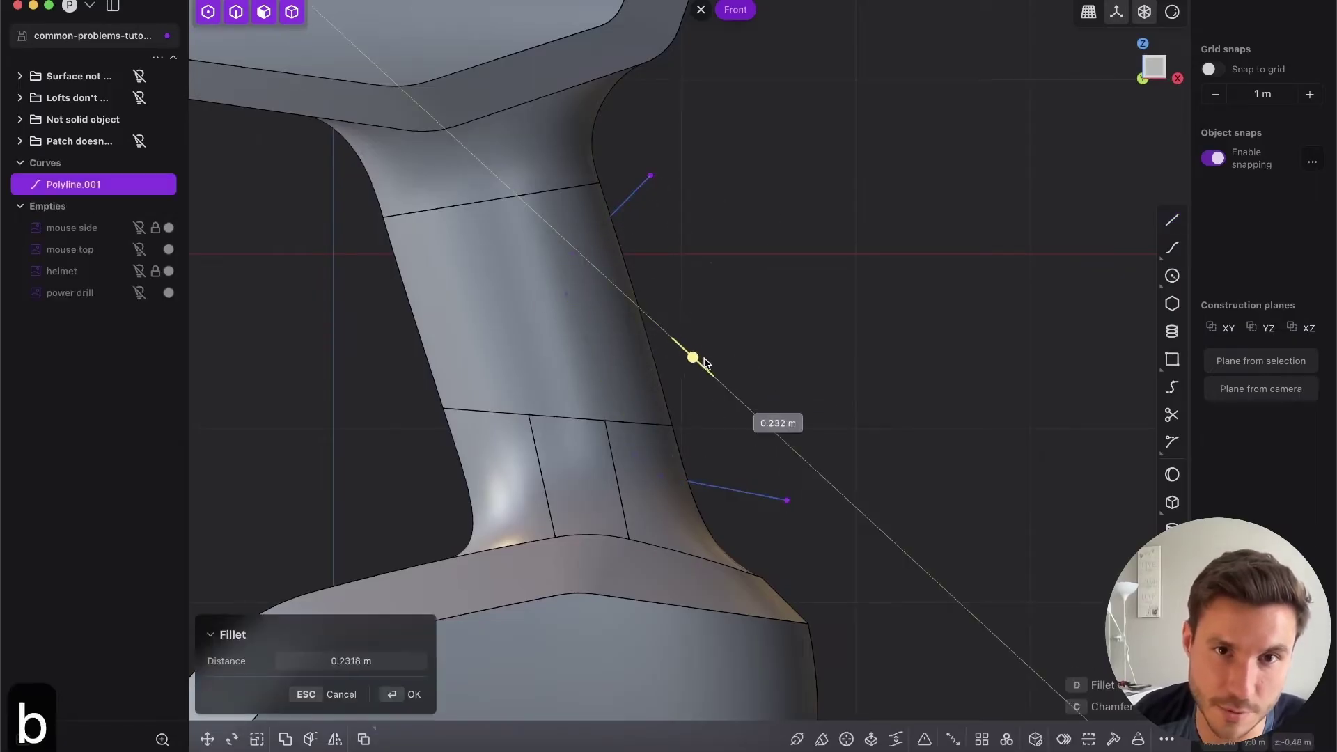
click(703, 362)
middle_drag(693, 286, 743, 170)
scroll(743, 170, down, 6)
click(726, 245)
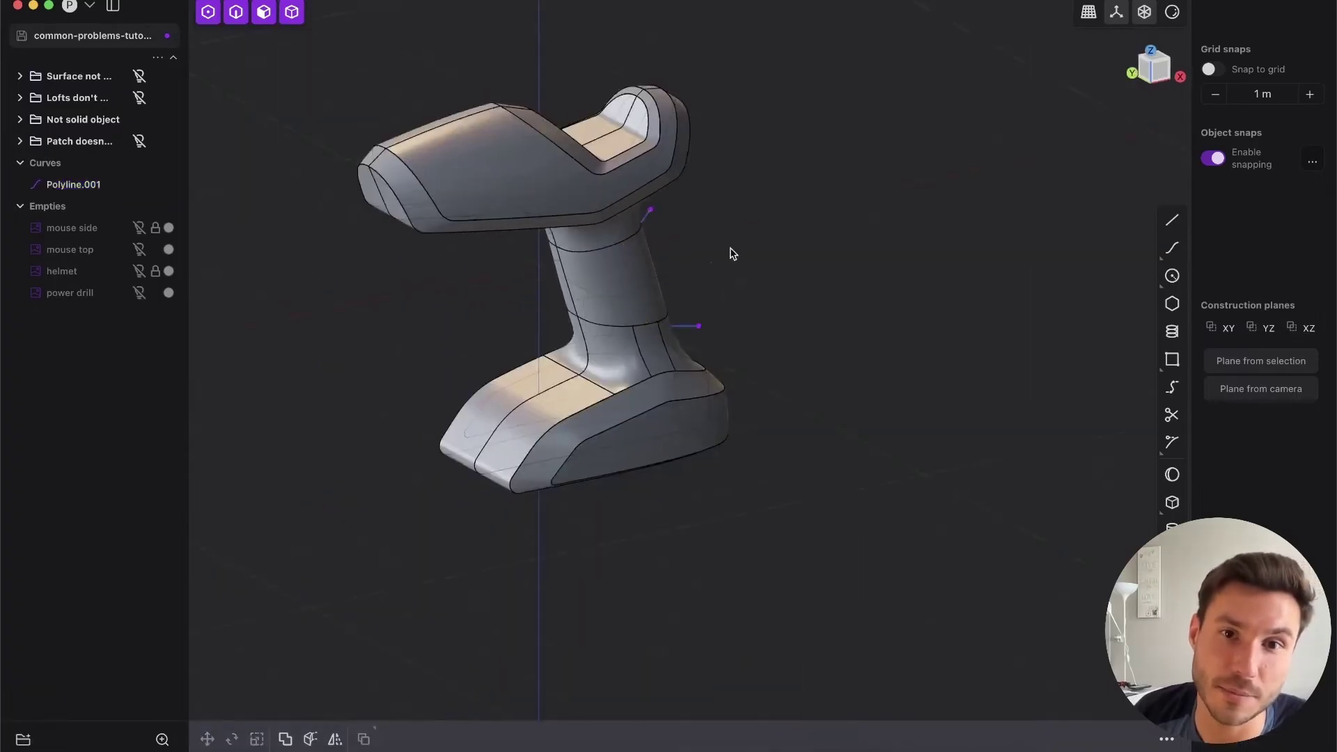
Join the two mirrored halves of the drill body into a single body.
middle_drag(726, 246, 745, 325)
key(2)
middle_drag(657, 351, 739, 298)
key(Tab)
click(615, 241)
middle_drag(579, 271, 688, 172)
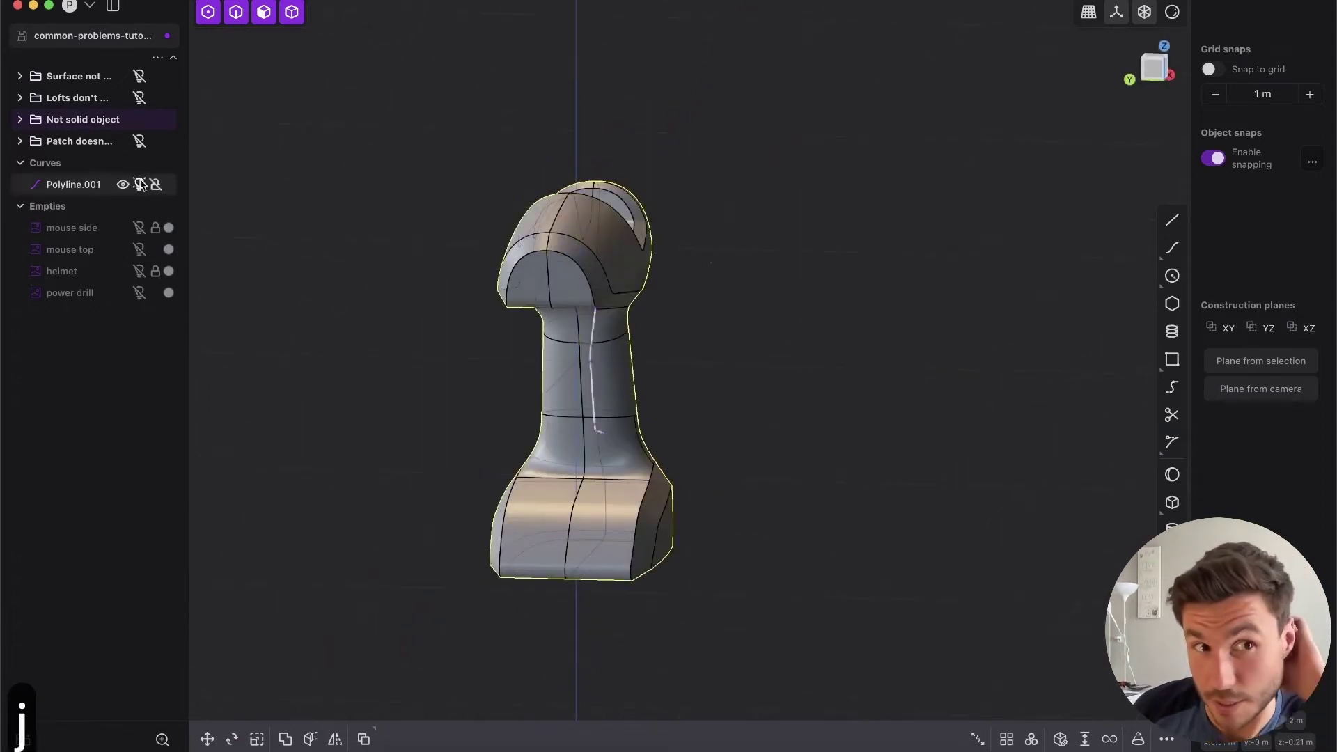
Show the polyline at the handle again and turn off the edge display.
click(140, 184)
middle_drag(428, 257, 510, 222)
key(shift+e)
click(466, 298)
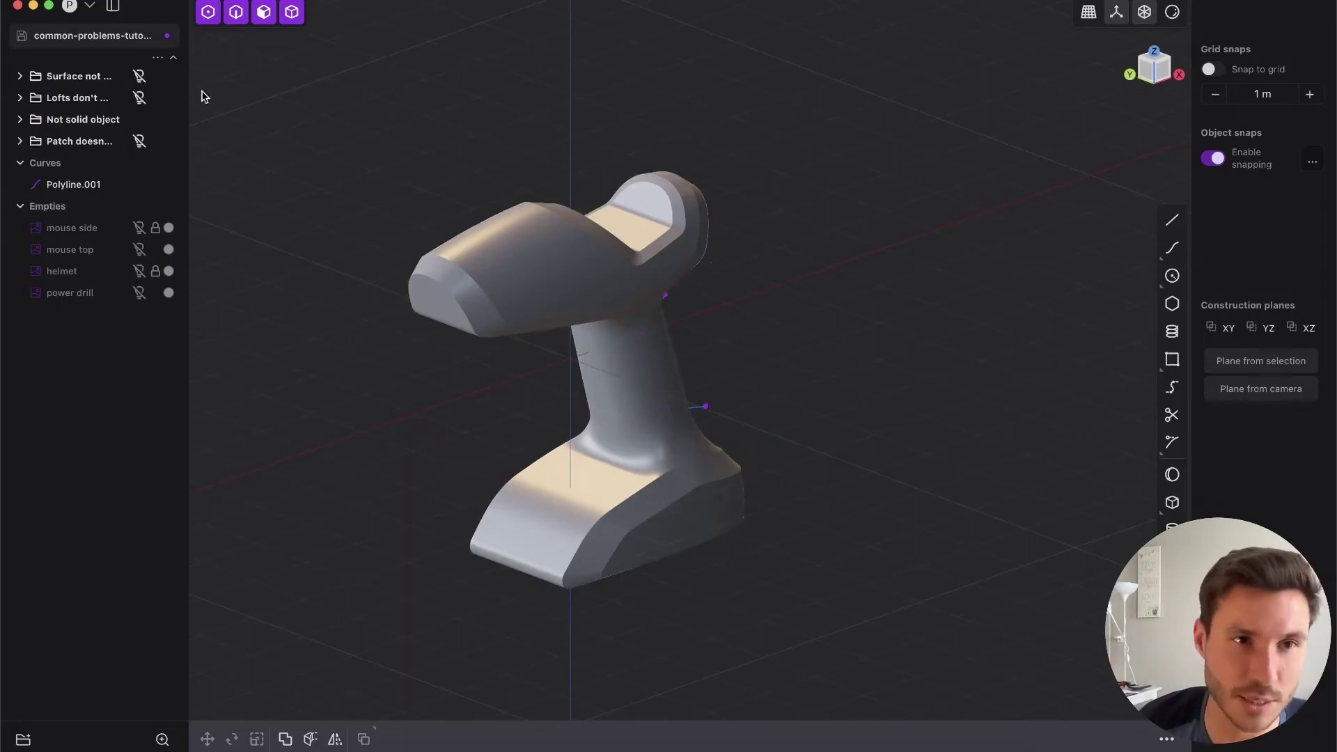
Expand the "Not solid object" group to check the drill body's object type.
click(19, 119)
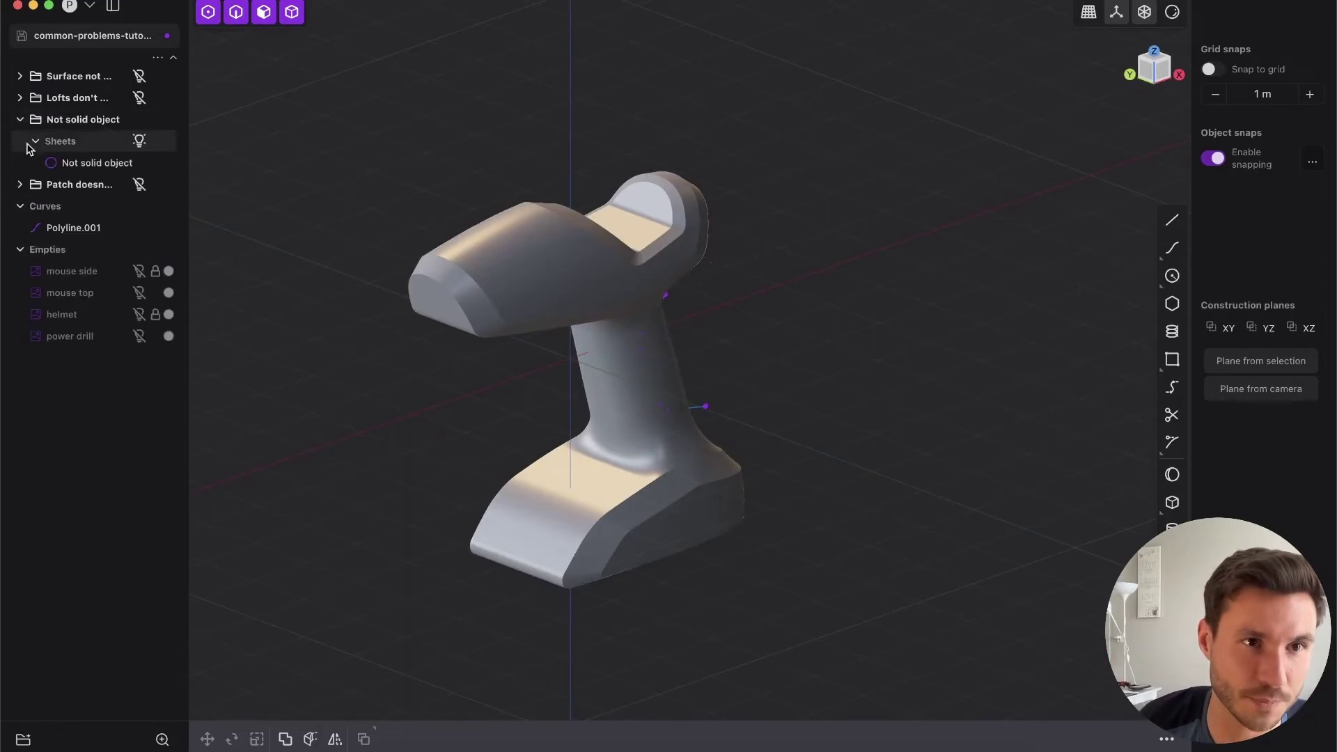
click(311, 321)
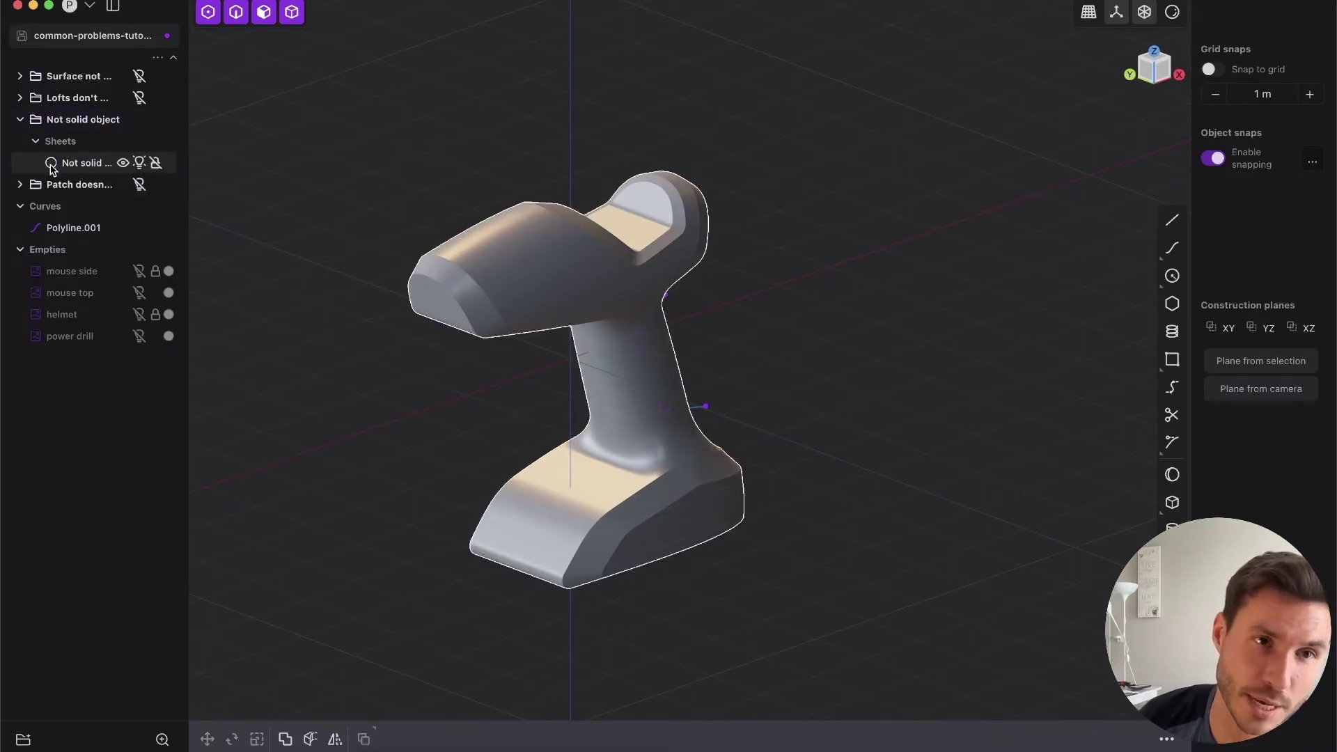
Draw a comparison box with a base of about 2.27 by 3.46 m beside the drill body, then delete it.
click(914, 348)
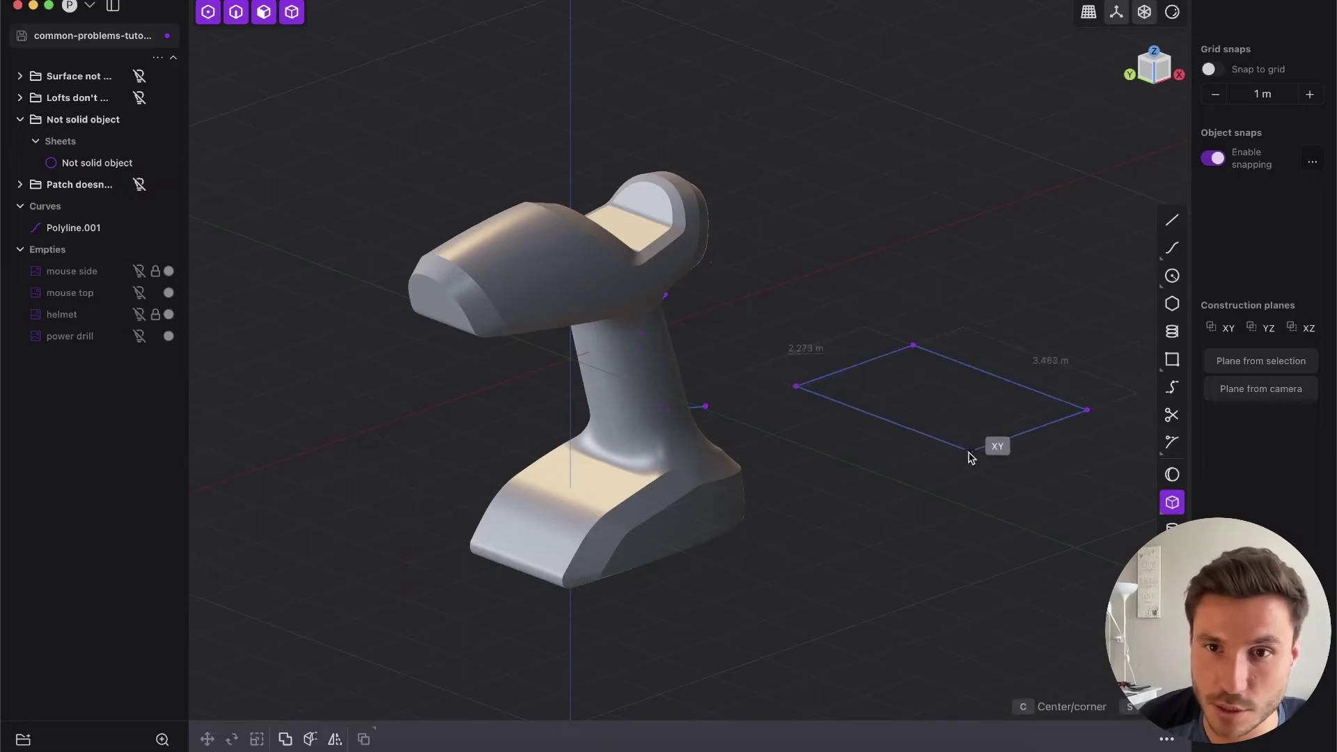
click(970, 453)
click(1009, 301)
click(722, 186)
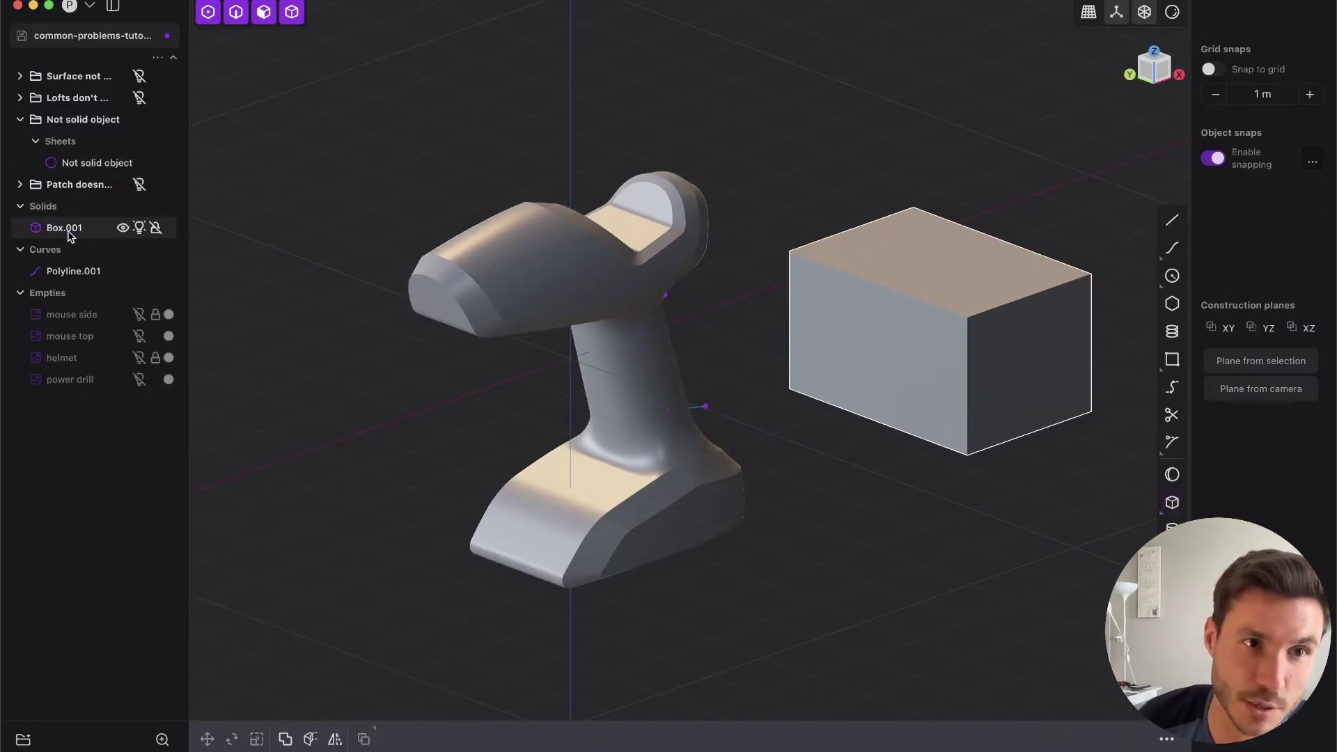
click(67, 228)
key(BackSpace)
Cut the drill body's handle with the filleted polyline.
shift+middle_drag(574, 228, 653, 196)
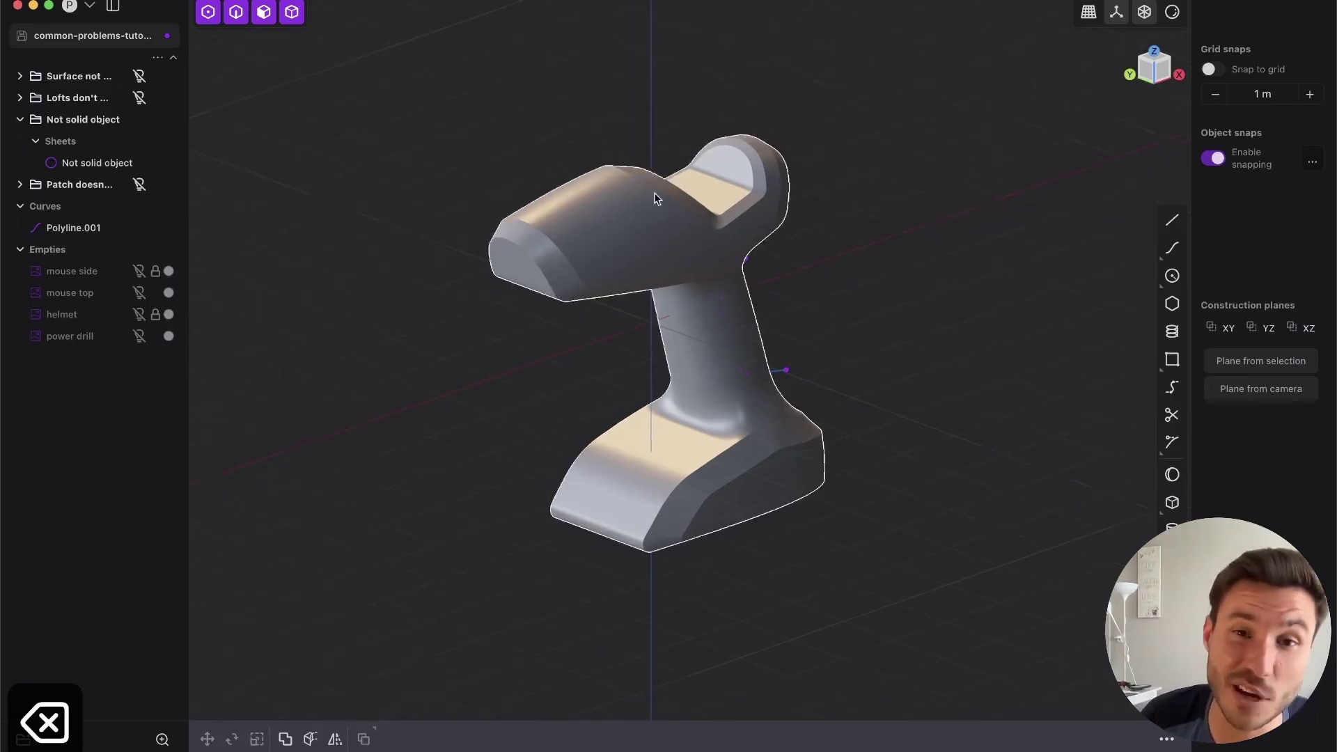
scroll(695, 267, up, 3)
middle_drag(696, 267, 625, 319)
click(1147, 70)
scroll(739, 279, up, 3)
key(2)
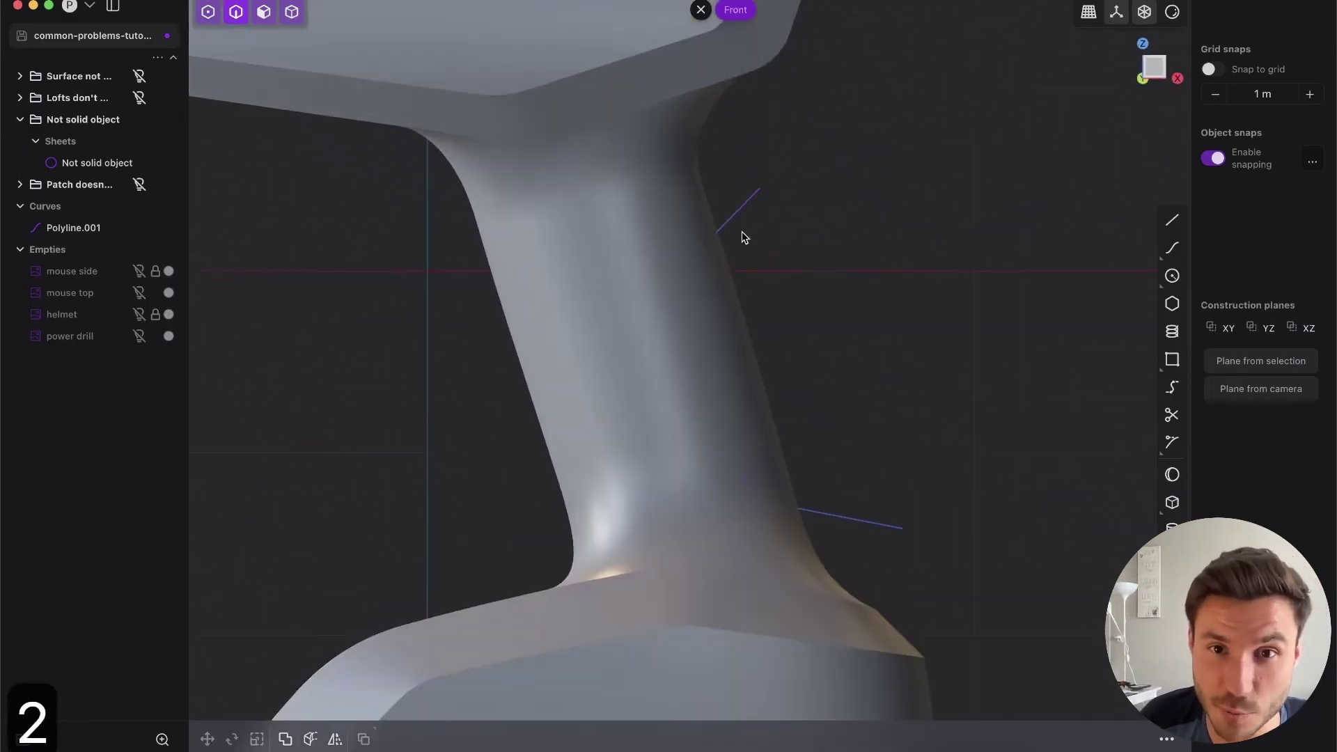
click(730, 217)
shift+middle_drag(778, 307, 674, 266)
key(c)
click(633, 312)
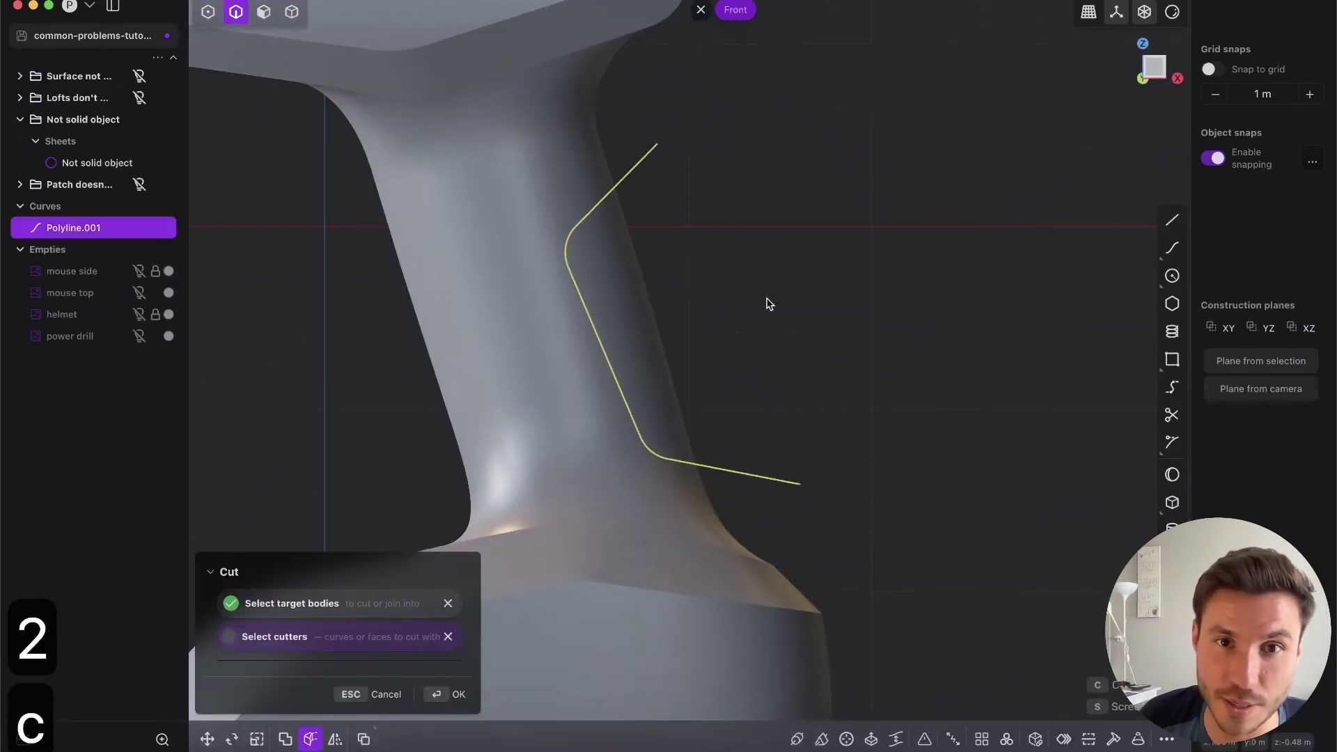
right_click(768, 299)
Turn on the edge display and try extending the sheet from the handle cut's straight edge by about 0.07 m.
key(shift+e)
click(734, 301)
middle_drag(734, 302, 566, 333)
scroll(641, 328, up, 4)
click(567, 334)
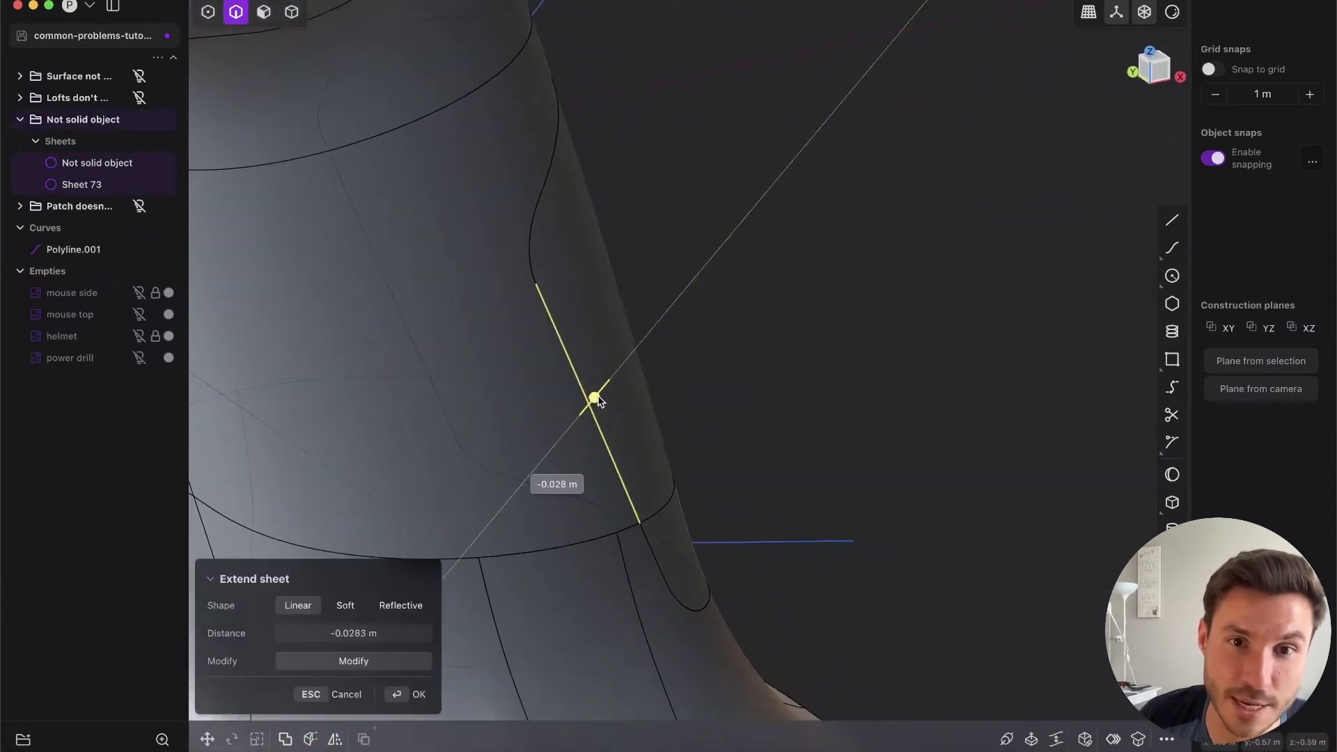
drag(589, 405, 583, 410)
middle_drag(584, 410, 568, 382)
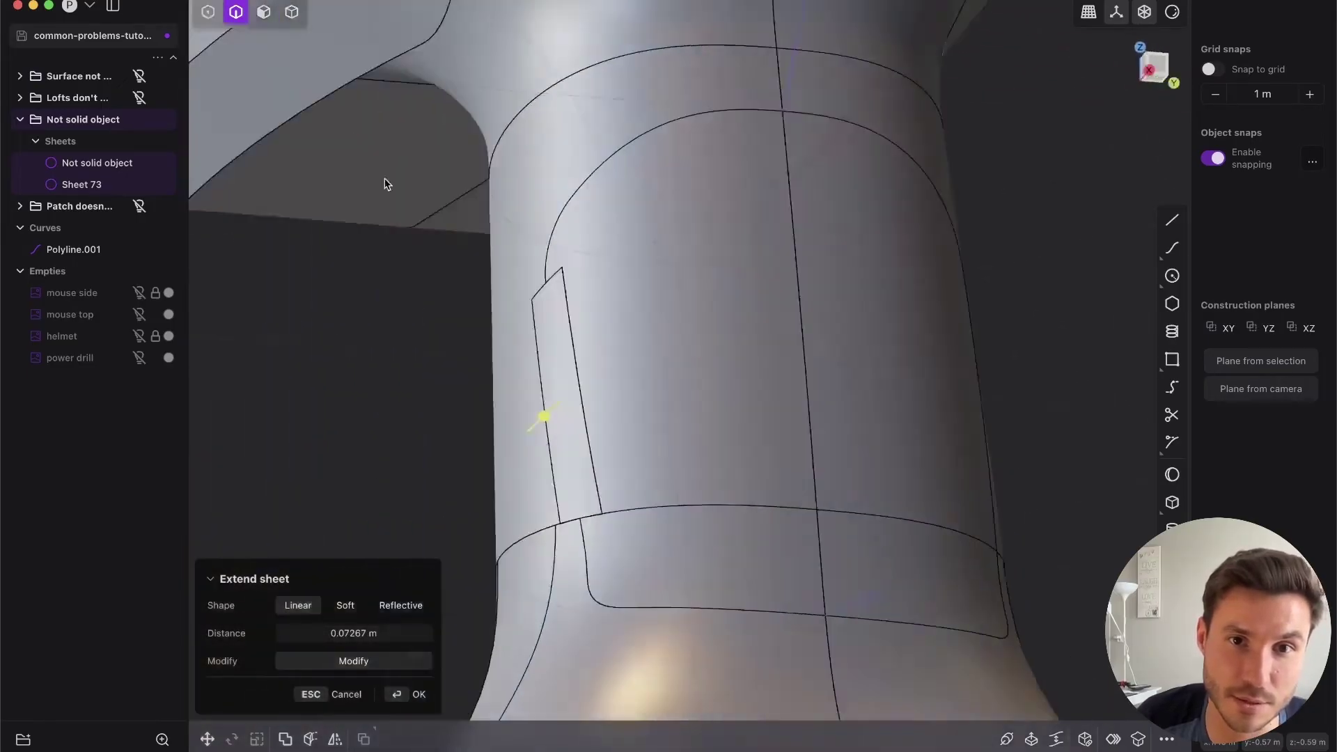
middle_drag(385, 179, 447, 169)
key(Escape)
scroll(655, 253, down, 4)
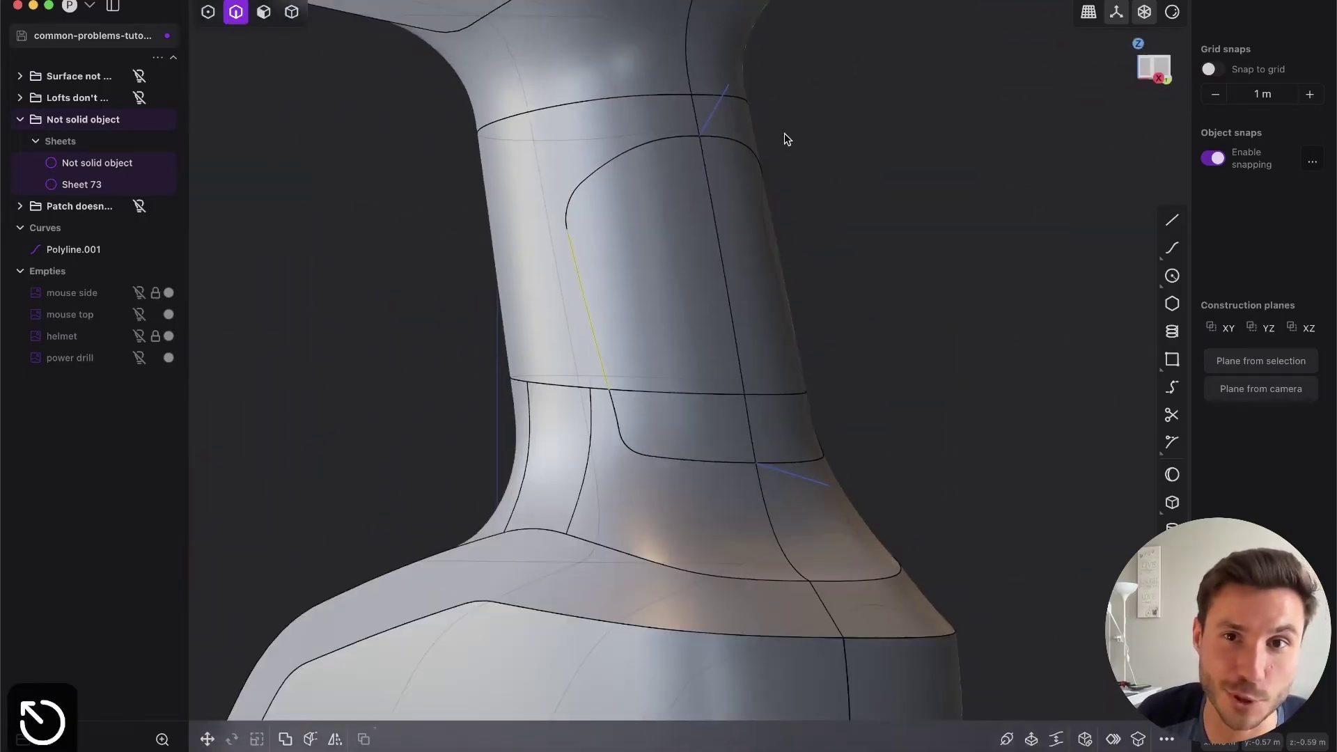
Undo the handle cut on the sheet body and turn off the edge display.
key(super+z)
key(super+z)
key(super+z)
key(super+z)
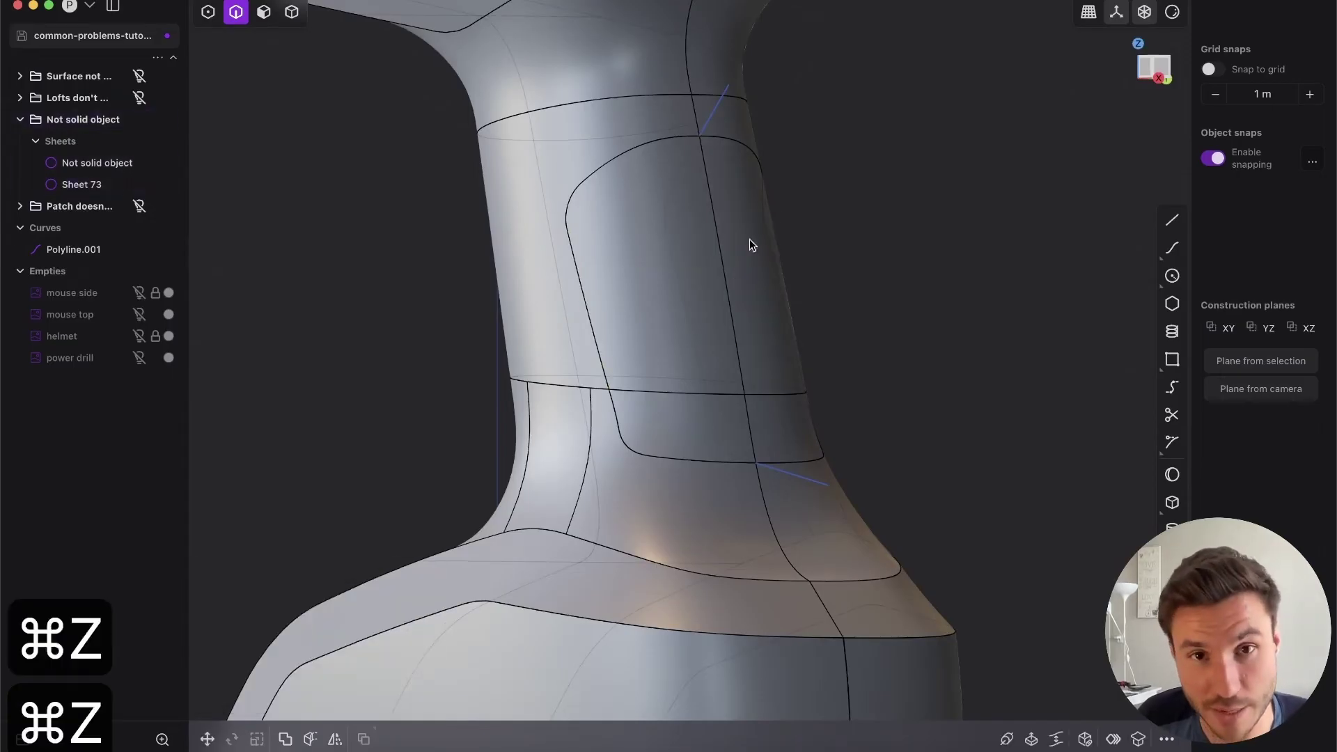
scroll(771, 142, down, 4)
middle_drag(772, 141, 642, 275)
click(772, 331)
key(shift+e)
key(Tab)
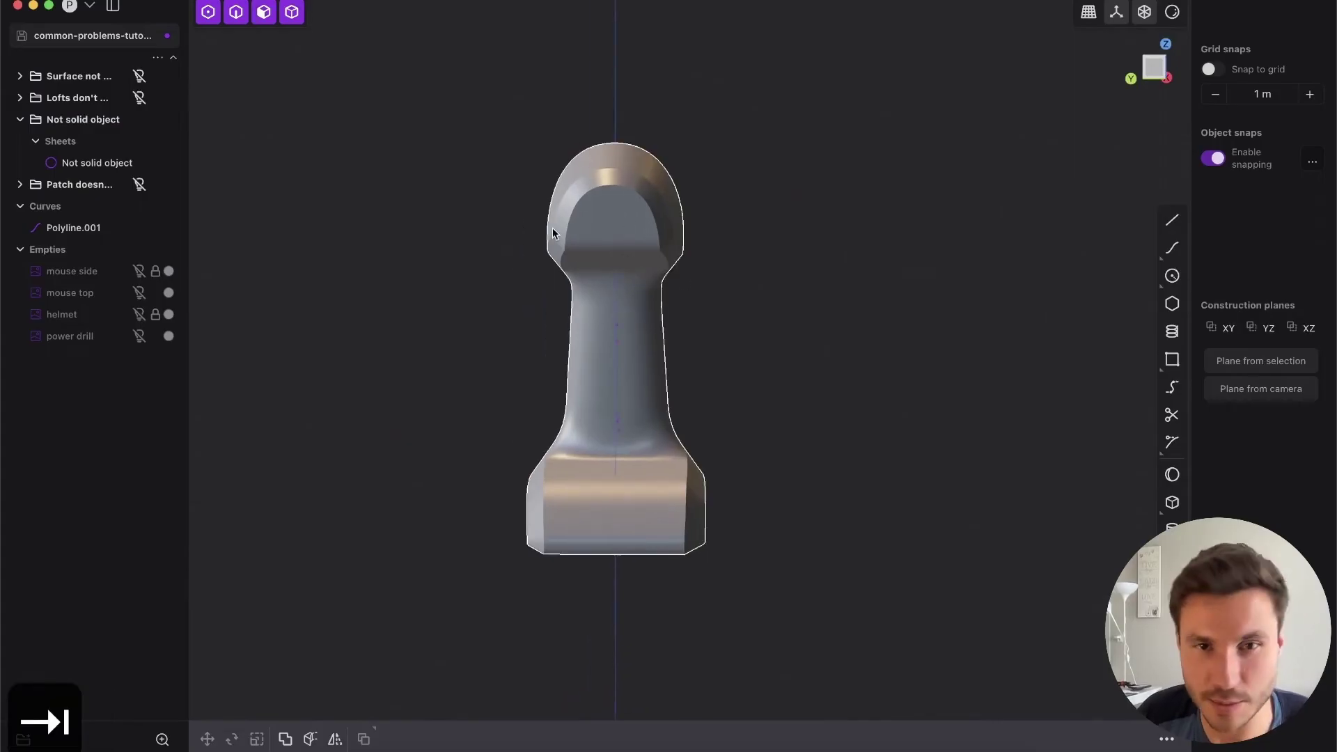
Examine the drill body's head and rear rim from close up for openings in the surface.
scroll(584, 155, up, 6)
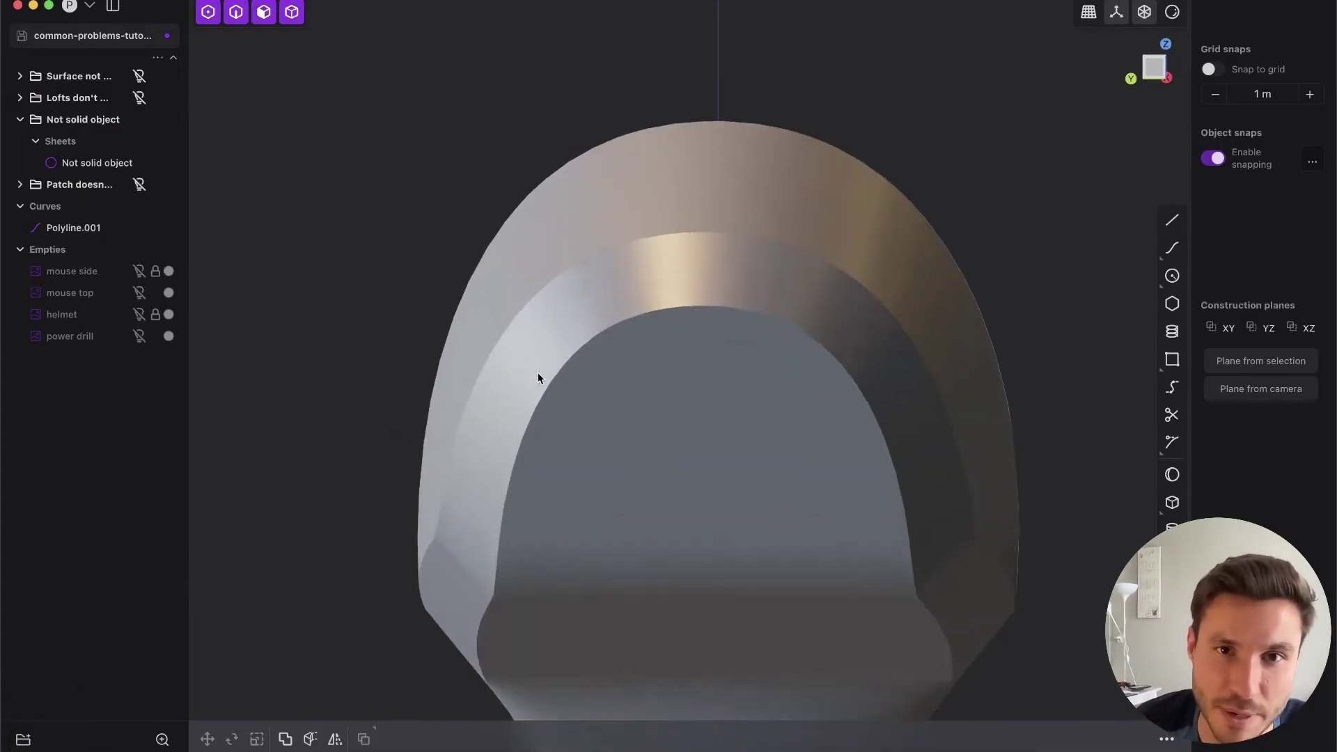
middle_drag(537, 373, 705, 122)
scroll(592, 299, down, 5)
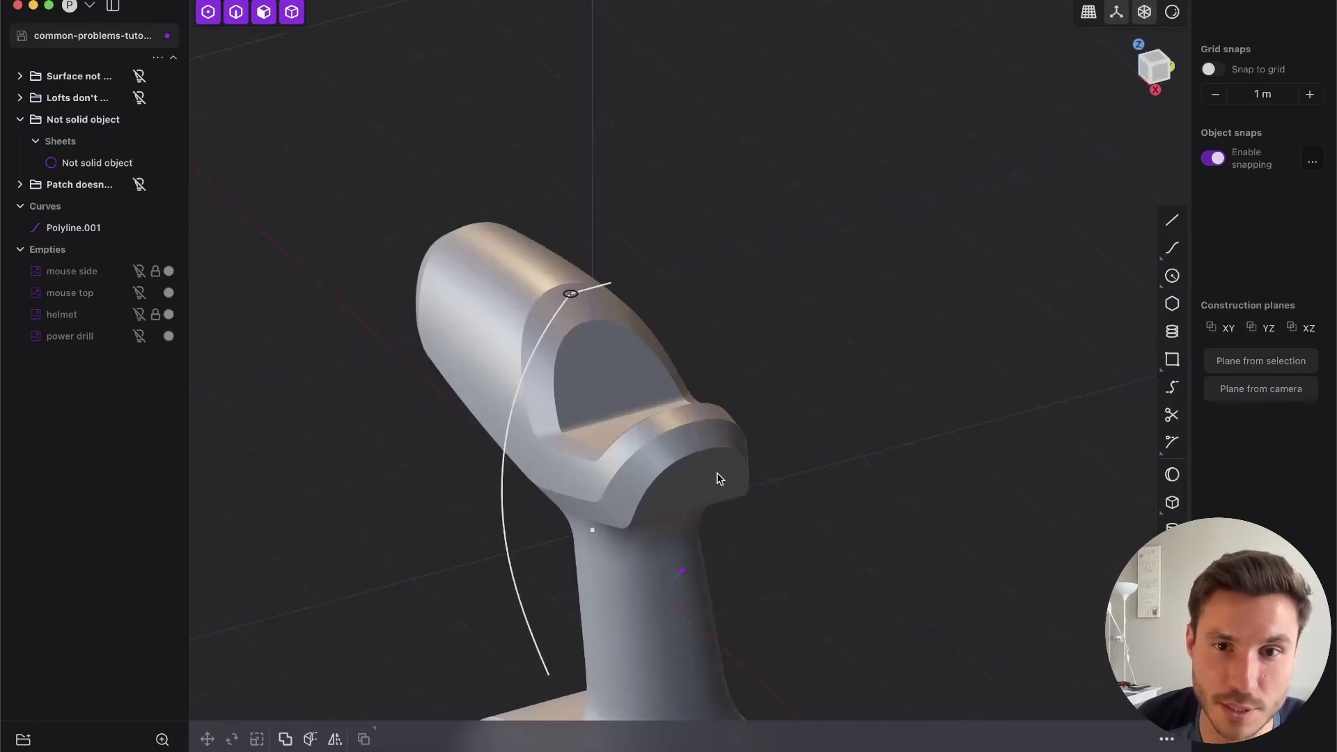
key(Escape)
middle_drag(655, 510, 714, 449)
scroll(710, 449, up, 8)
middle_drag(596, 502, 654, 128)
scroll(596, 420, down, 6)
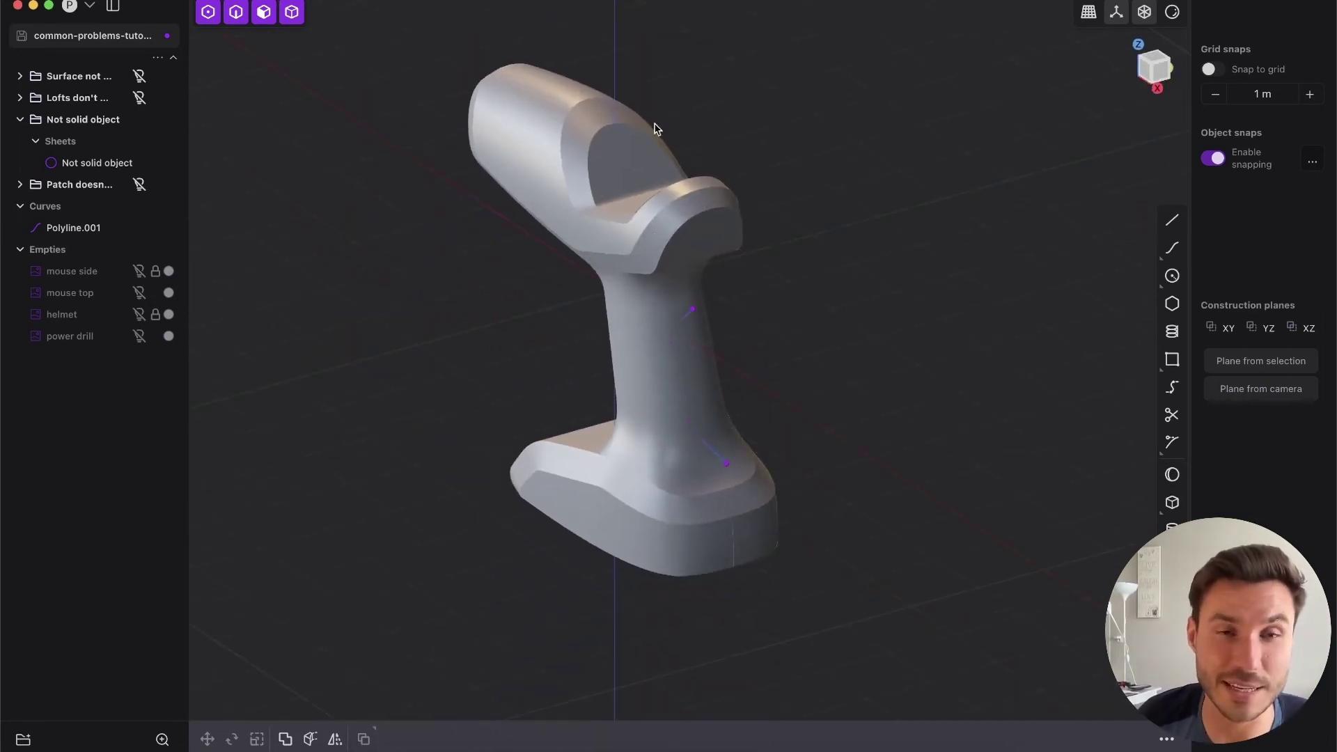
Run Find Boundary Edges on the whole drill body and inspect where its open edges are.
click(292, 12)
click(568, 150)
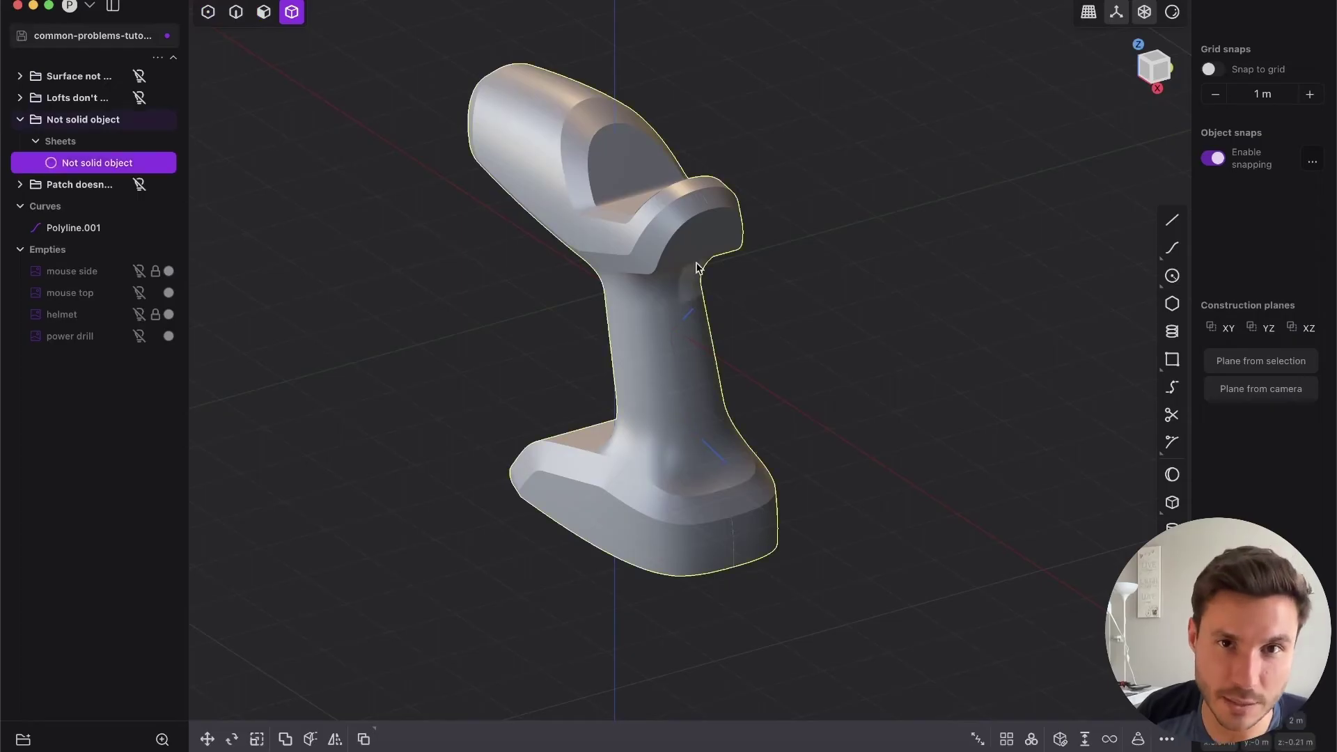
middle_drag(696, 267, 695, 232)
key(f)
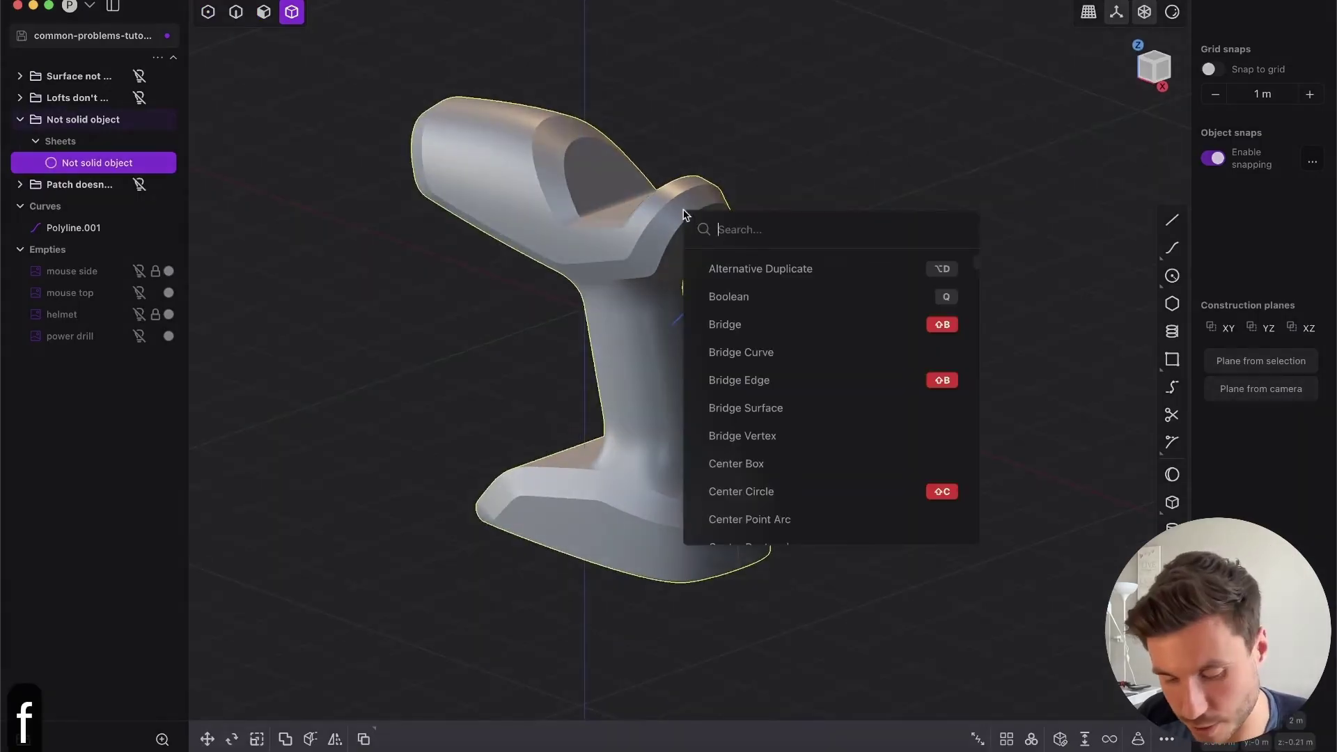
text(find)
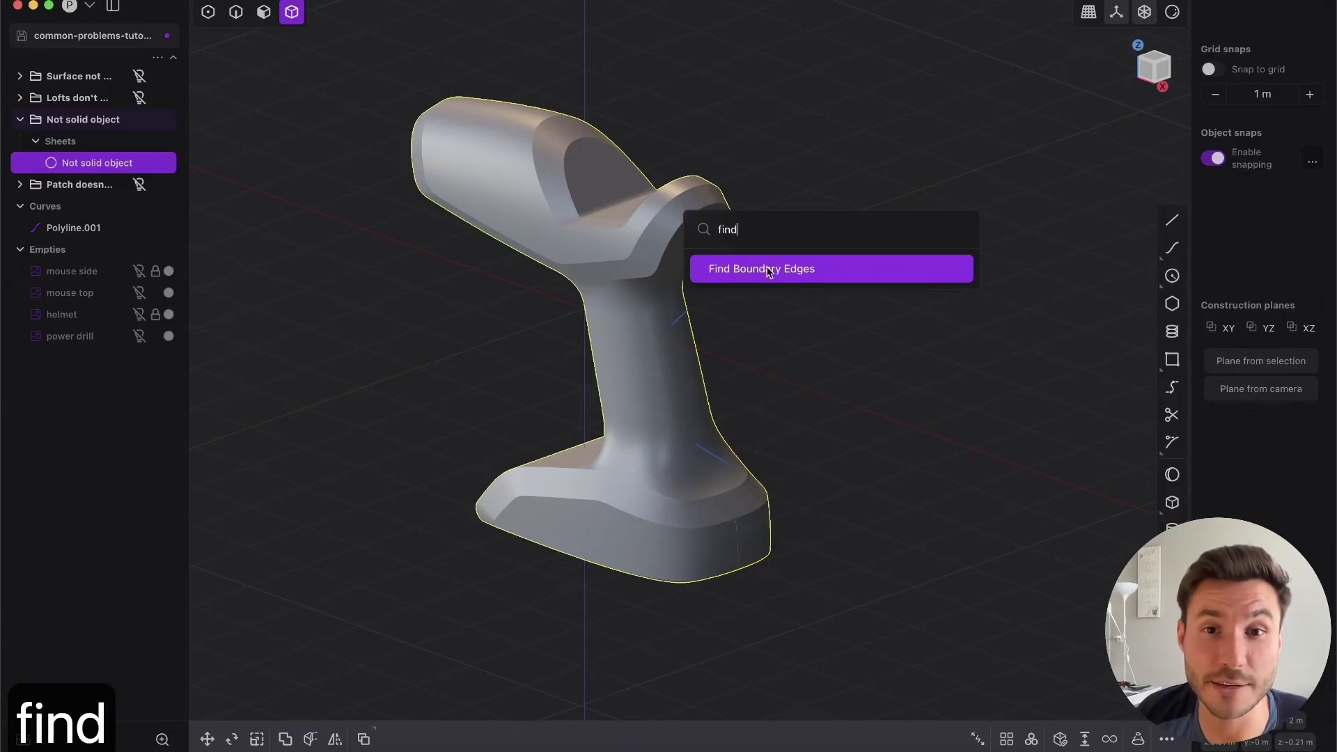
click(768, 272)
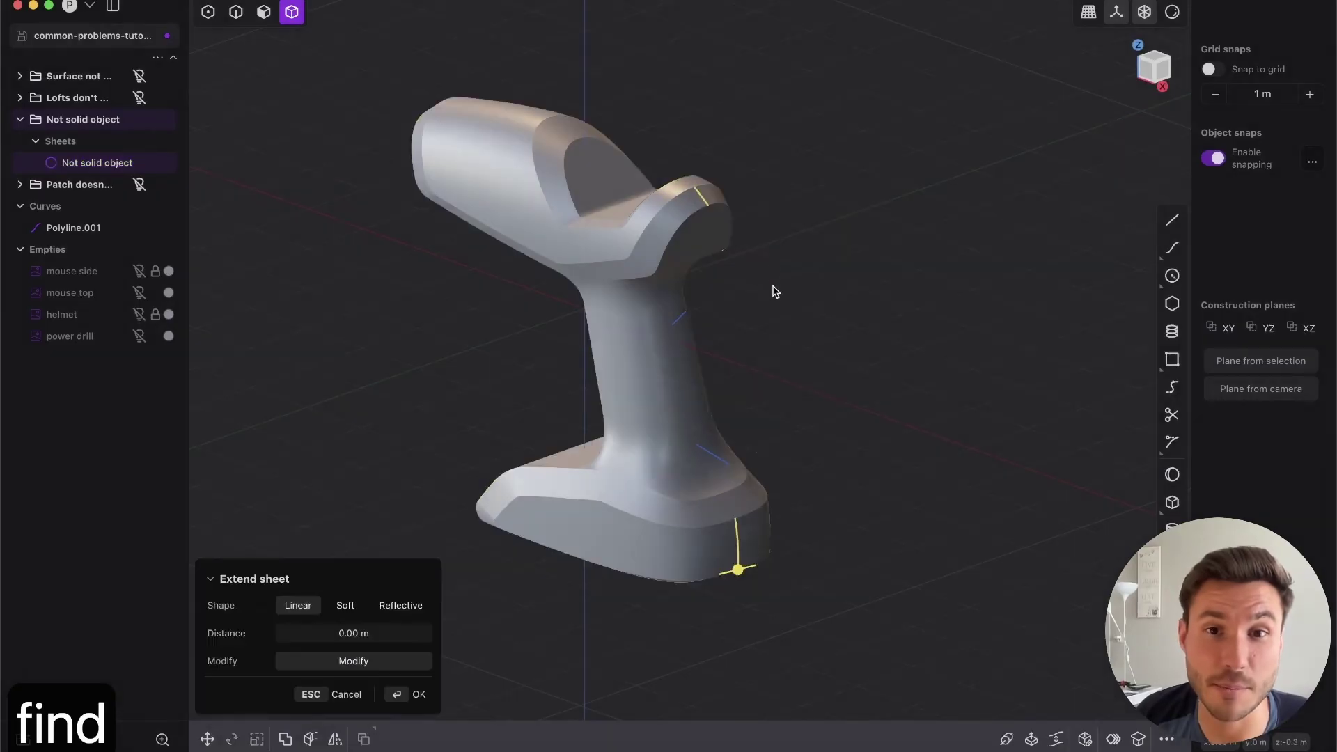
scroll(608, 553, up, 5)
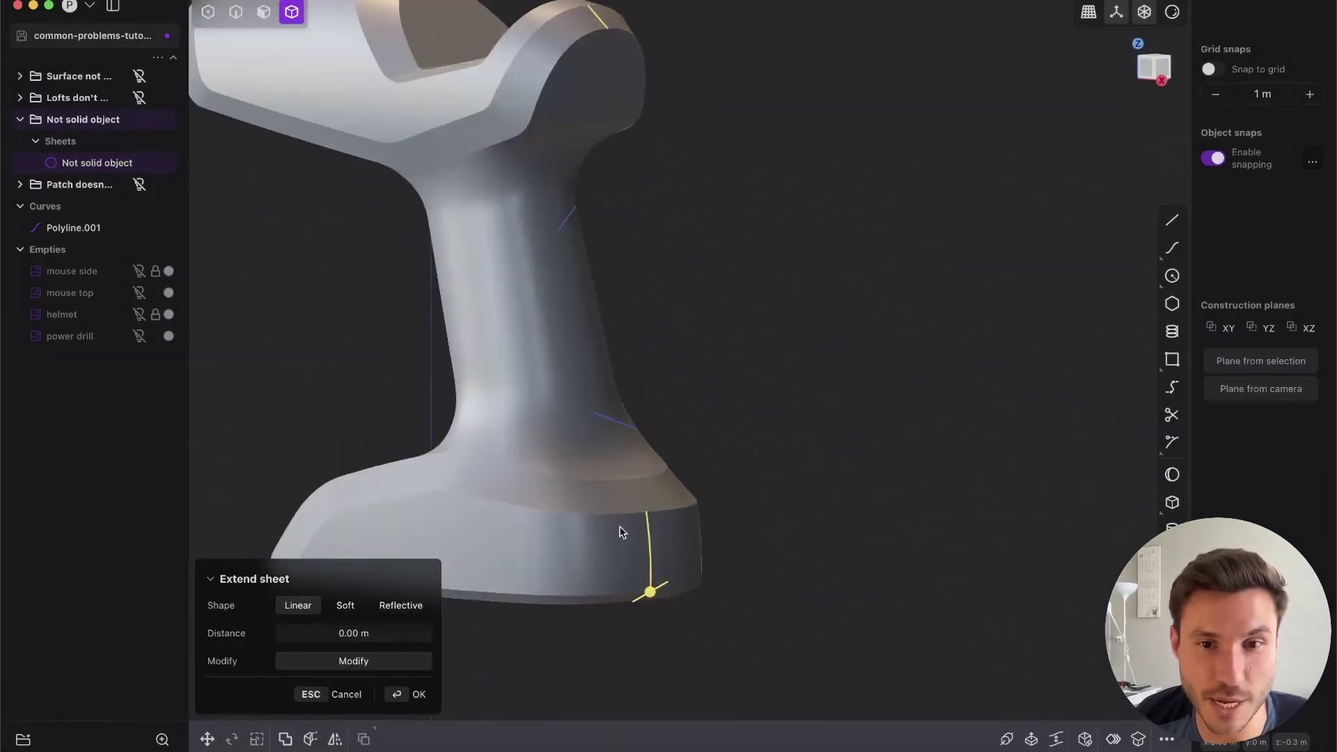
middle_drag(646, 536, 627, 150)
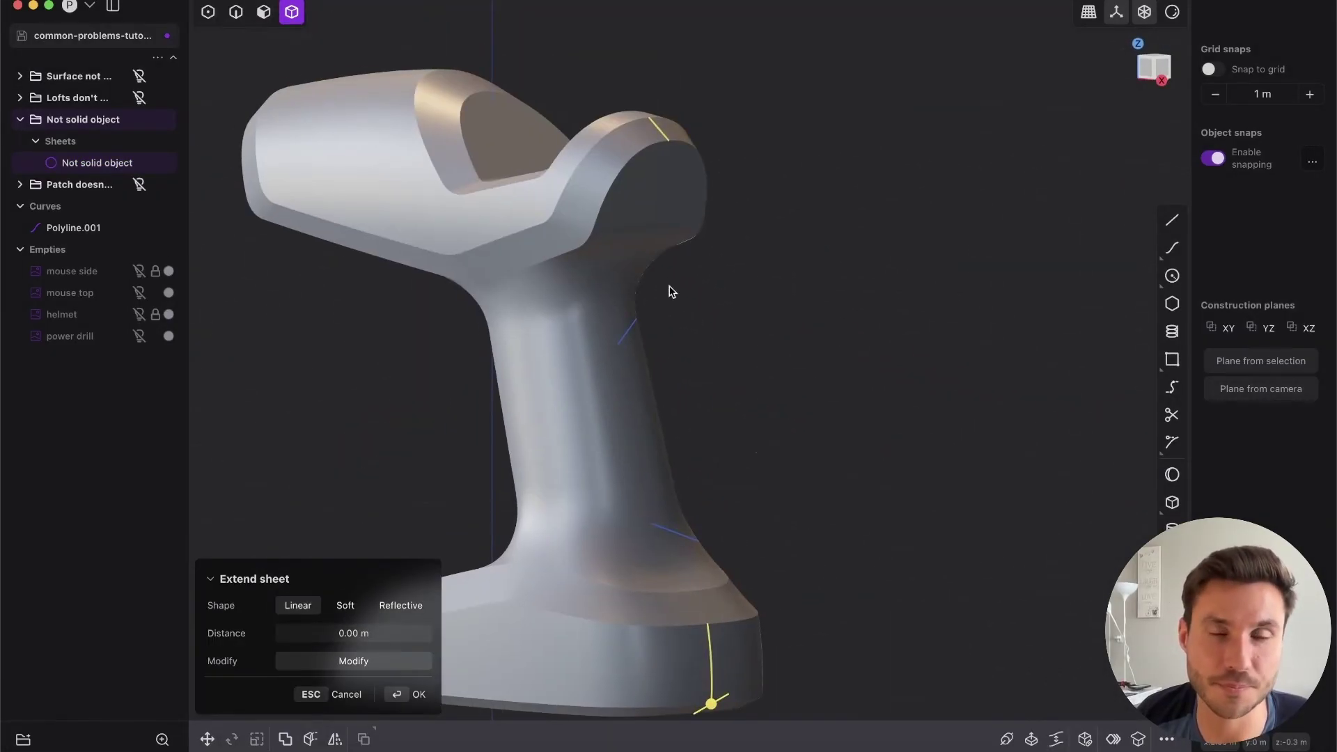
scroll(662, 145, up, 10)
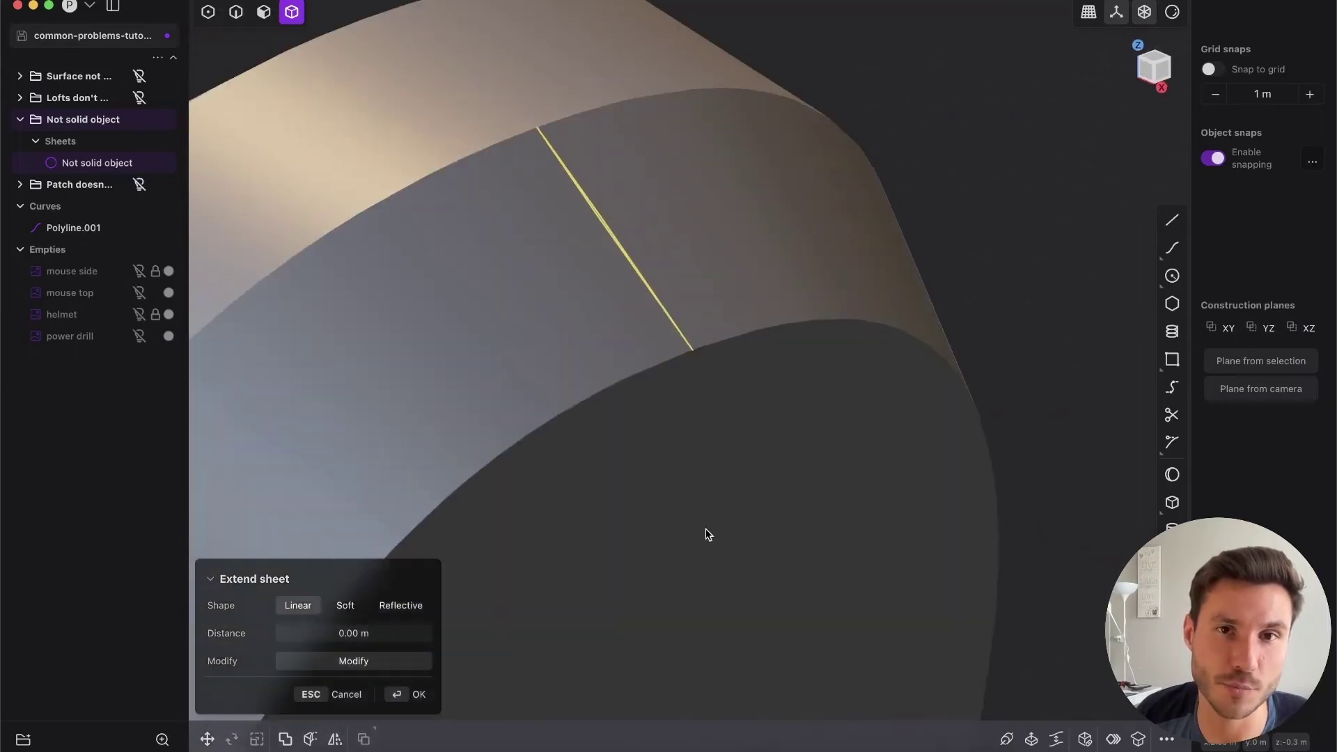
key(Escape)
Close the narrow gap in the upper rear rim of the drill body with Patch Hole.
middle_drag(963, 202, 647, 272)
key(2)
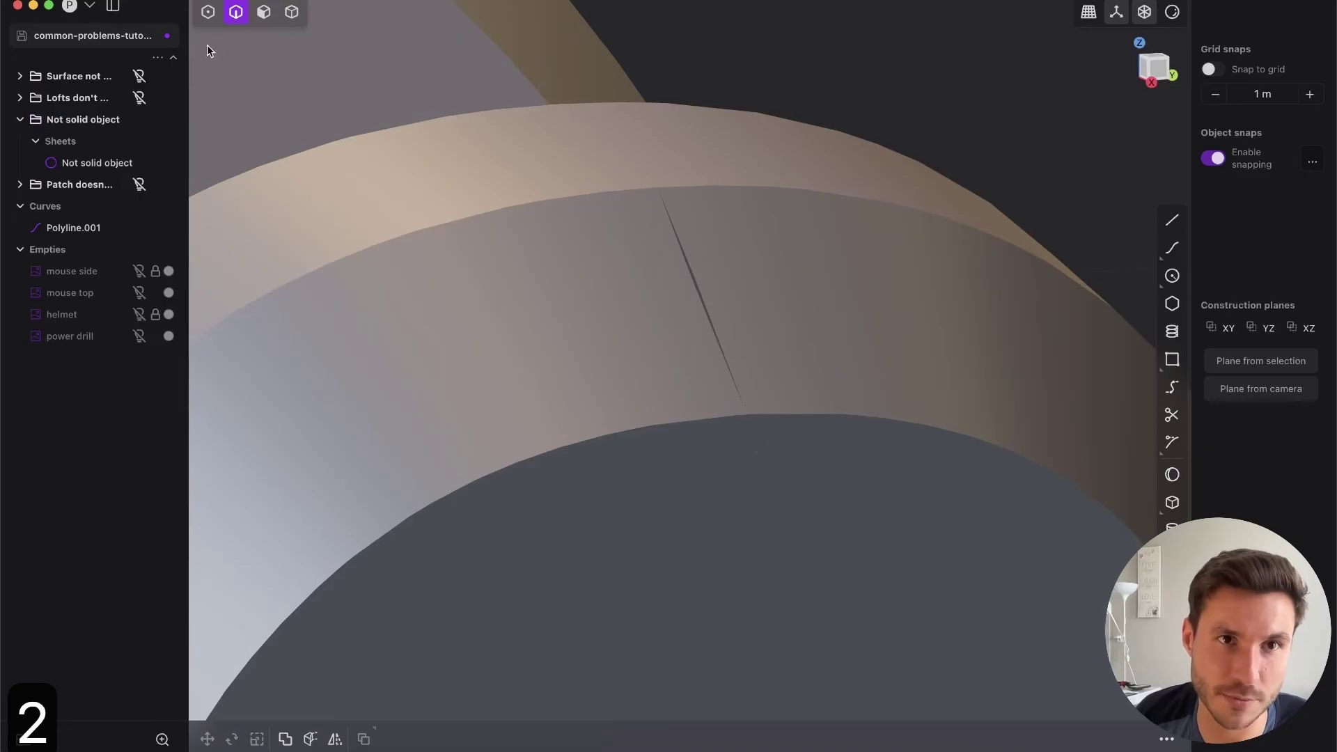
click(699, 281)
key(e)
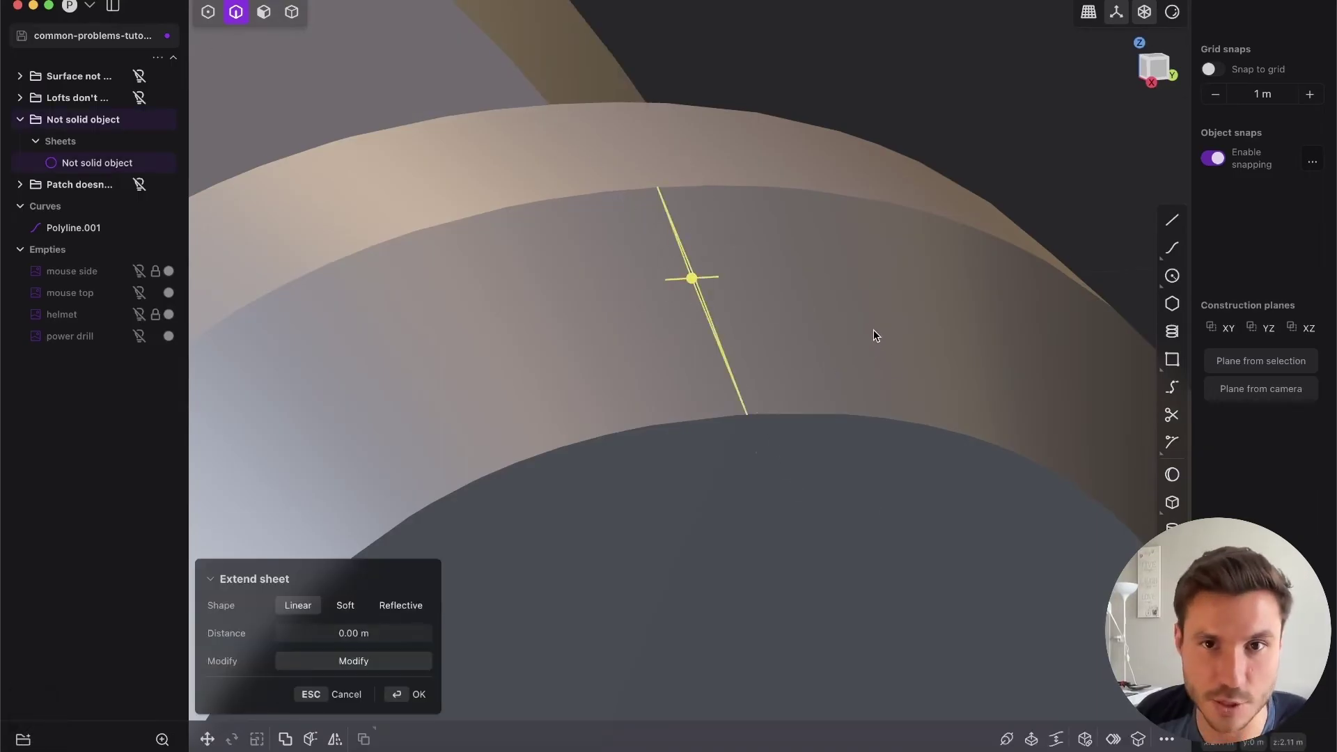
key(shift+3)
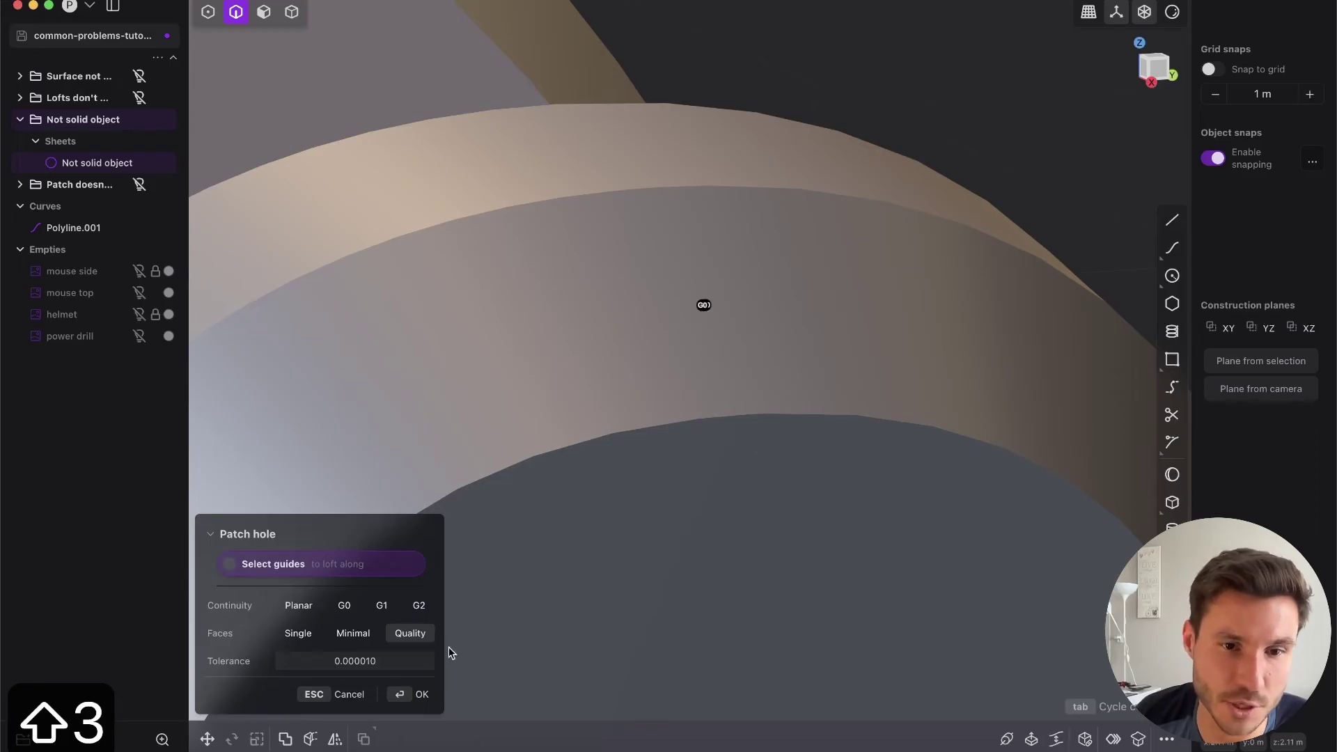
click(422, 694)
scroll(760, 304, down, 3)
click(697, 369)
Close the open vertical seam at the back of the drill's base with Patch Hole.
middle_drag(760, 304, 676, 374)
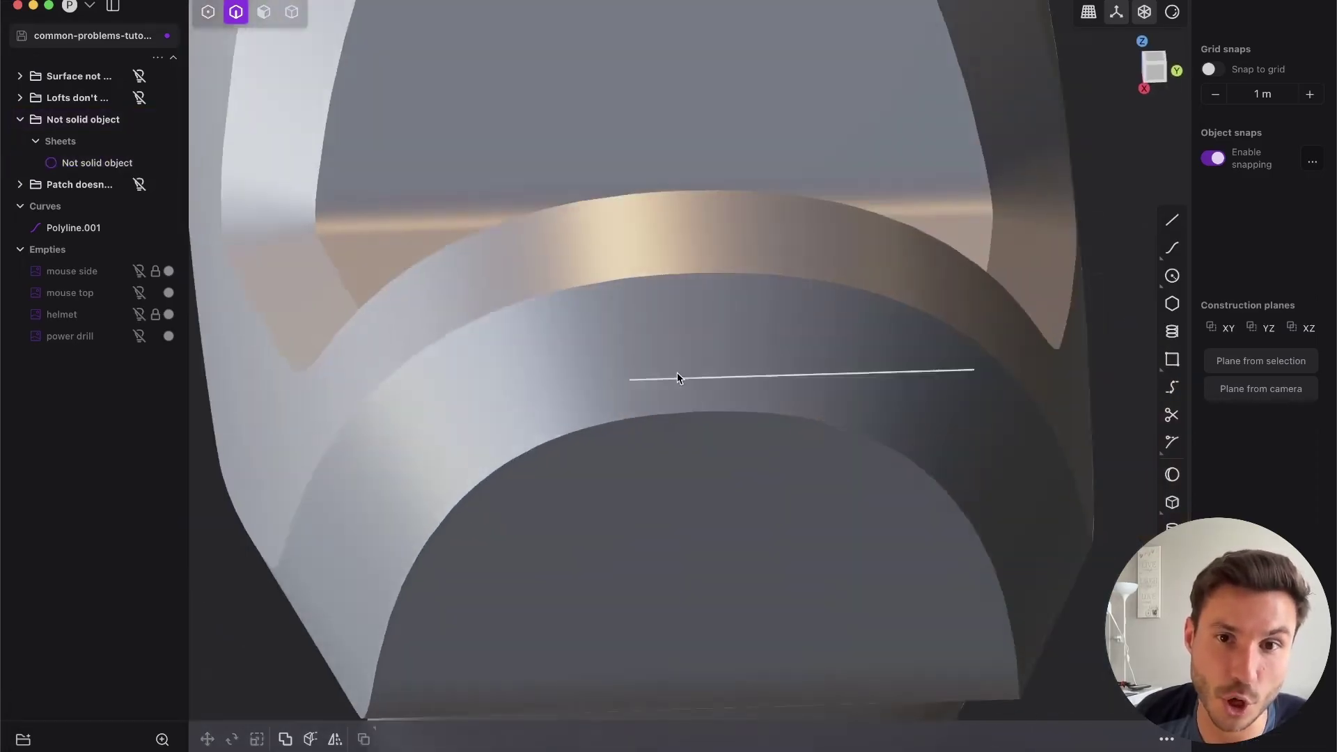
scroll(677, 355, up, 4)
scroll(678, 351, down, 7)
scroll(644, 334, down, 3)
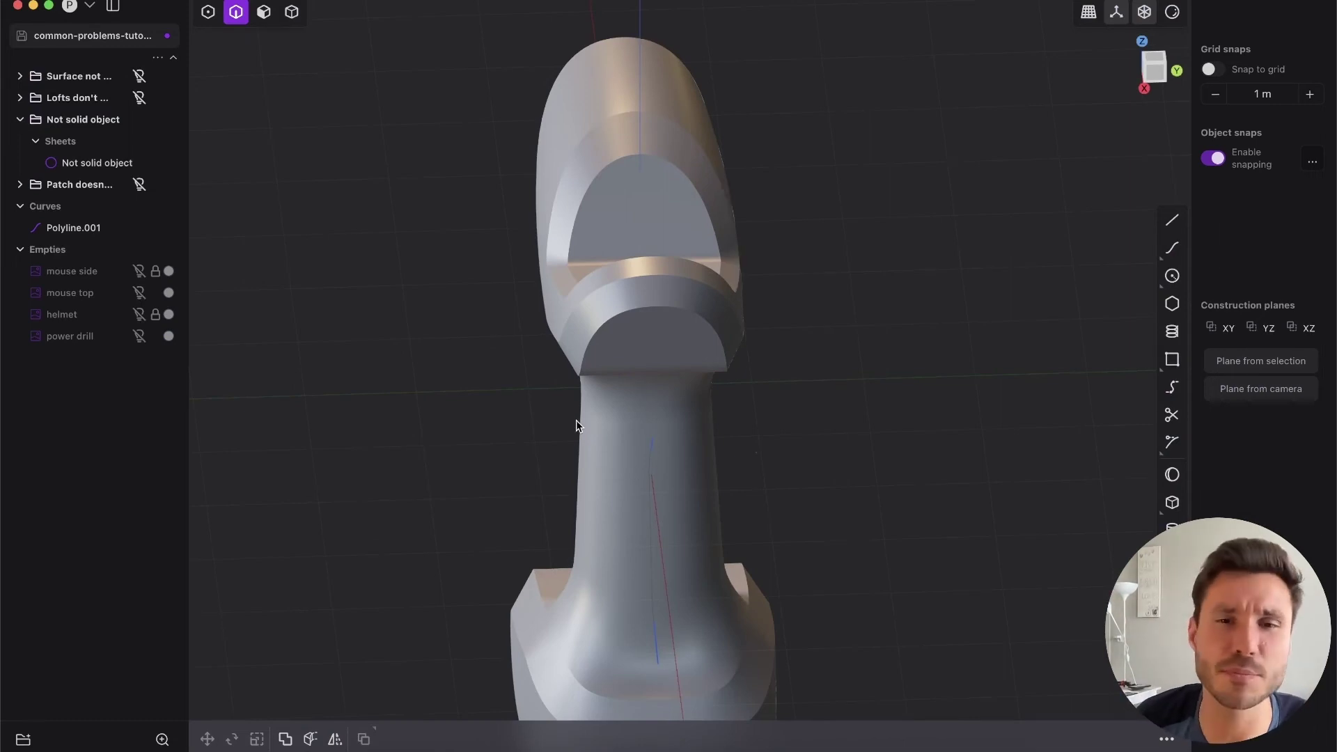
shift+middle_drag(588, 618, 667, 475)
middle_drag(616, 644, 656, 262)
scroll(584, 343, up, 6)
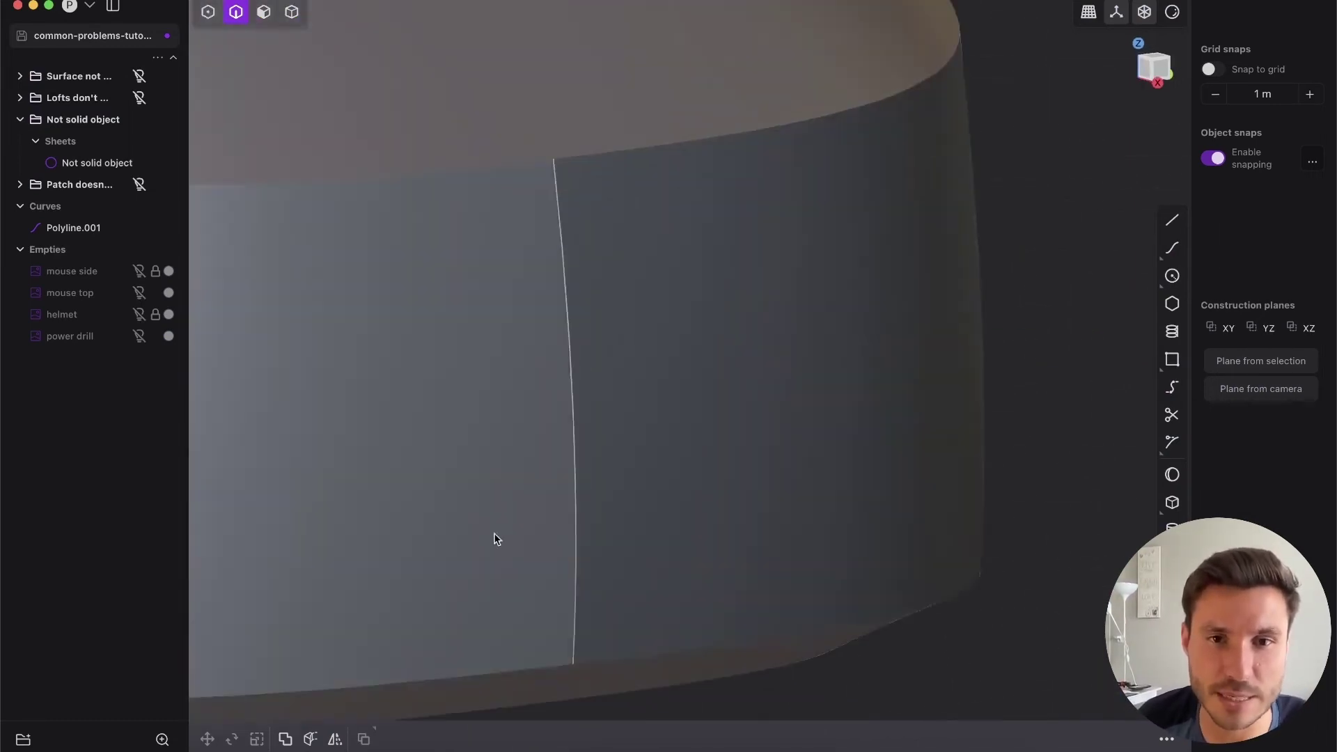
middle_drag(495, 539, 631, 359)
scroll(631, 359, up, 2)
key(3)
key(2)
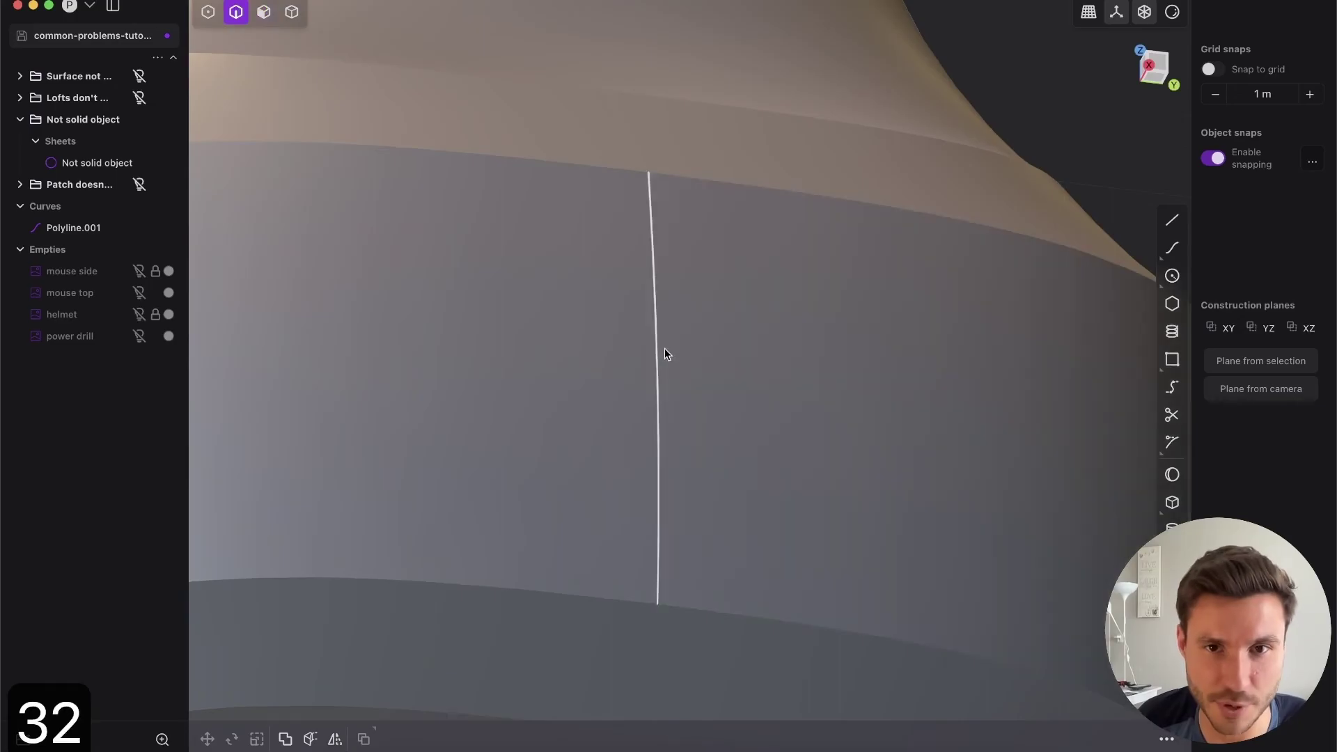
click(657, 334)
key(e)
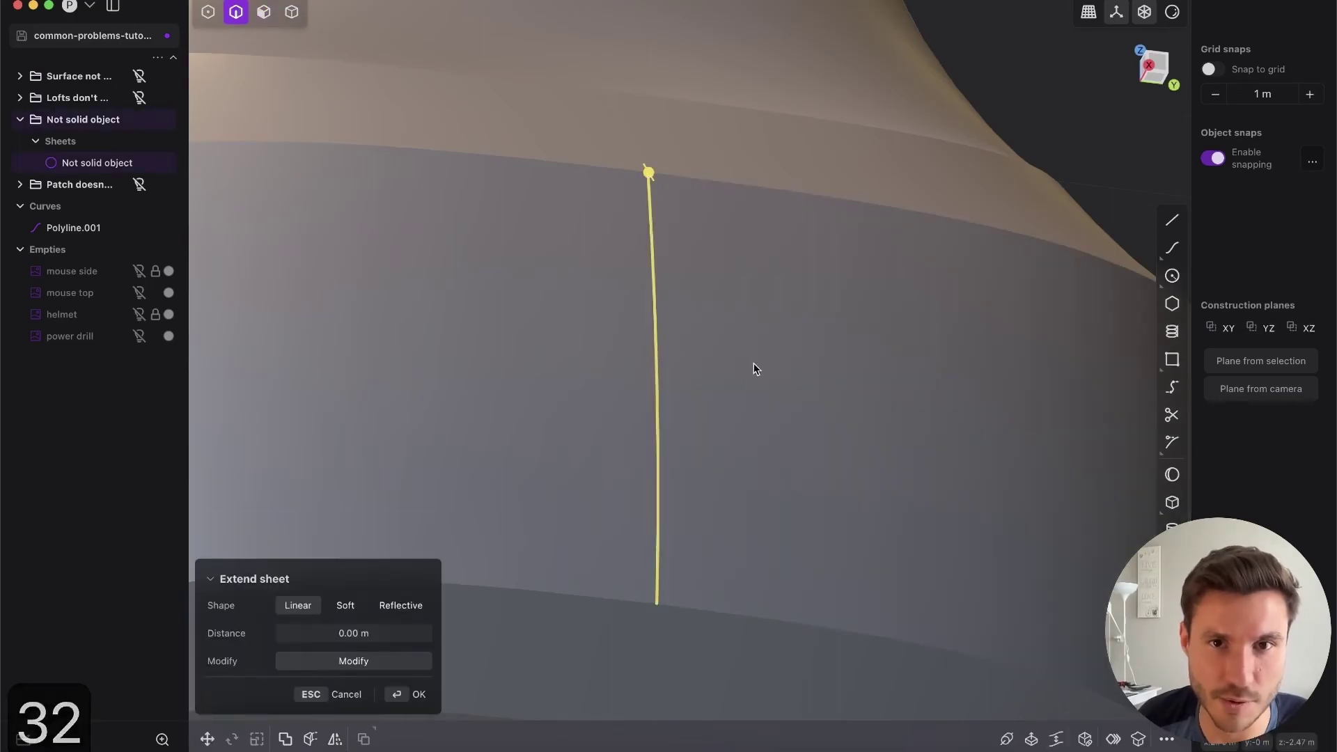
key(shift+3)
key(Return)
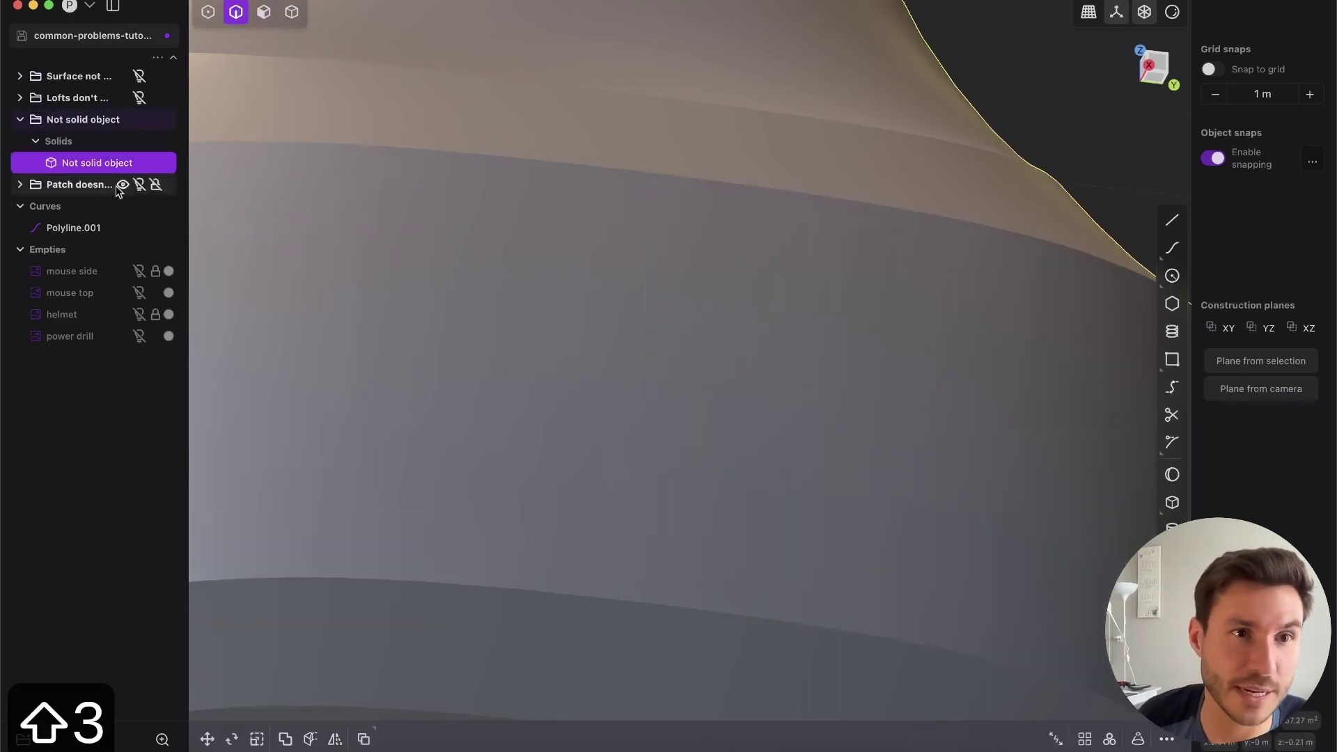
Cut the solid drill body's handle with the filleted polyline from the front view.
scroll(379, 343, down, 5)
shift+middle_drag(373, 190, 651, 289)
scroll(650, 290, down, 3)
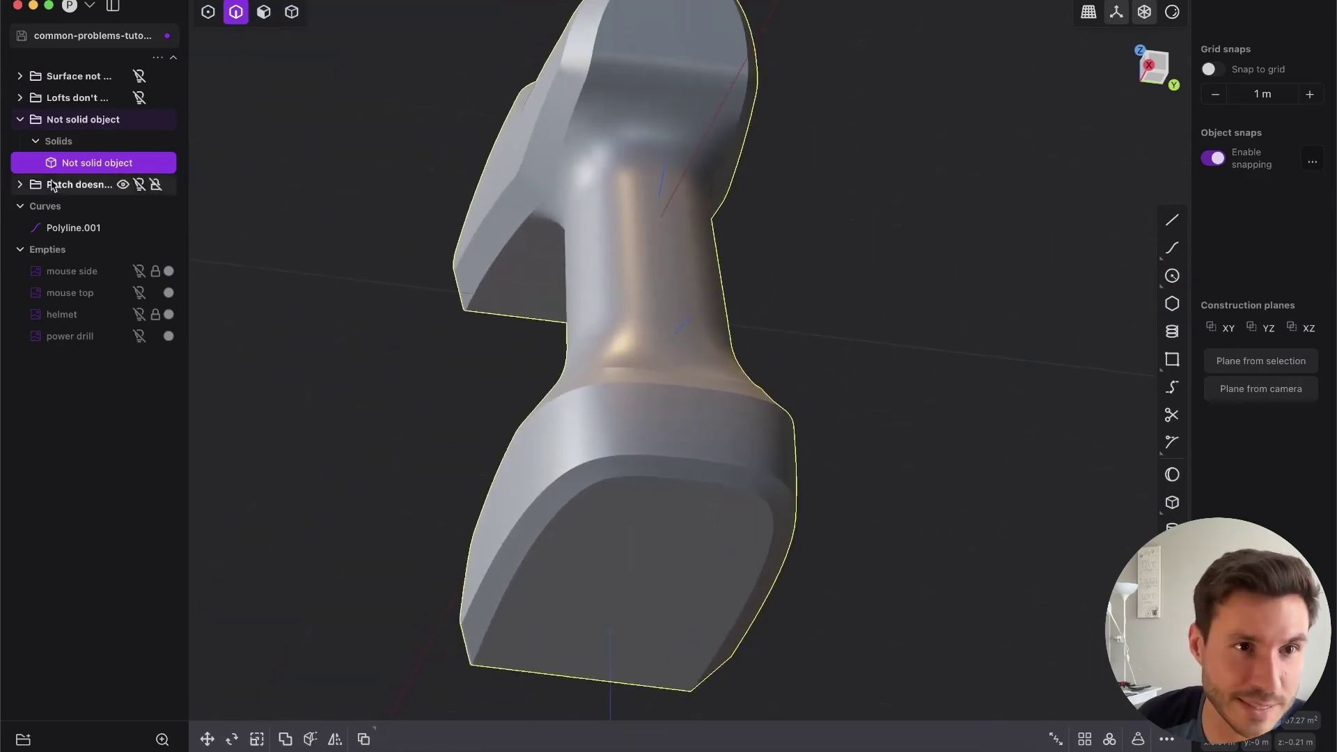
middle_drag(570, 270, 724, 390)
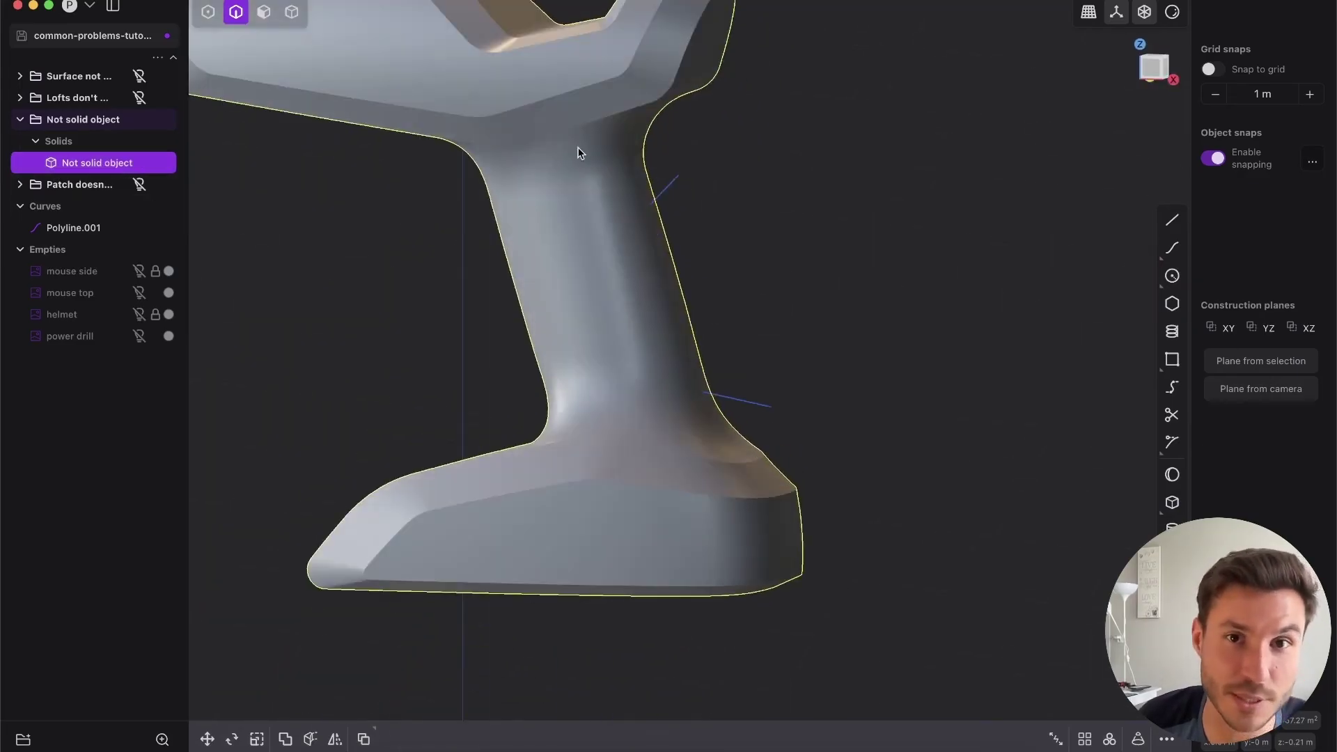
click(796, 239)
click(1149, 73)
scroll(666, 278, up, 5)
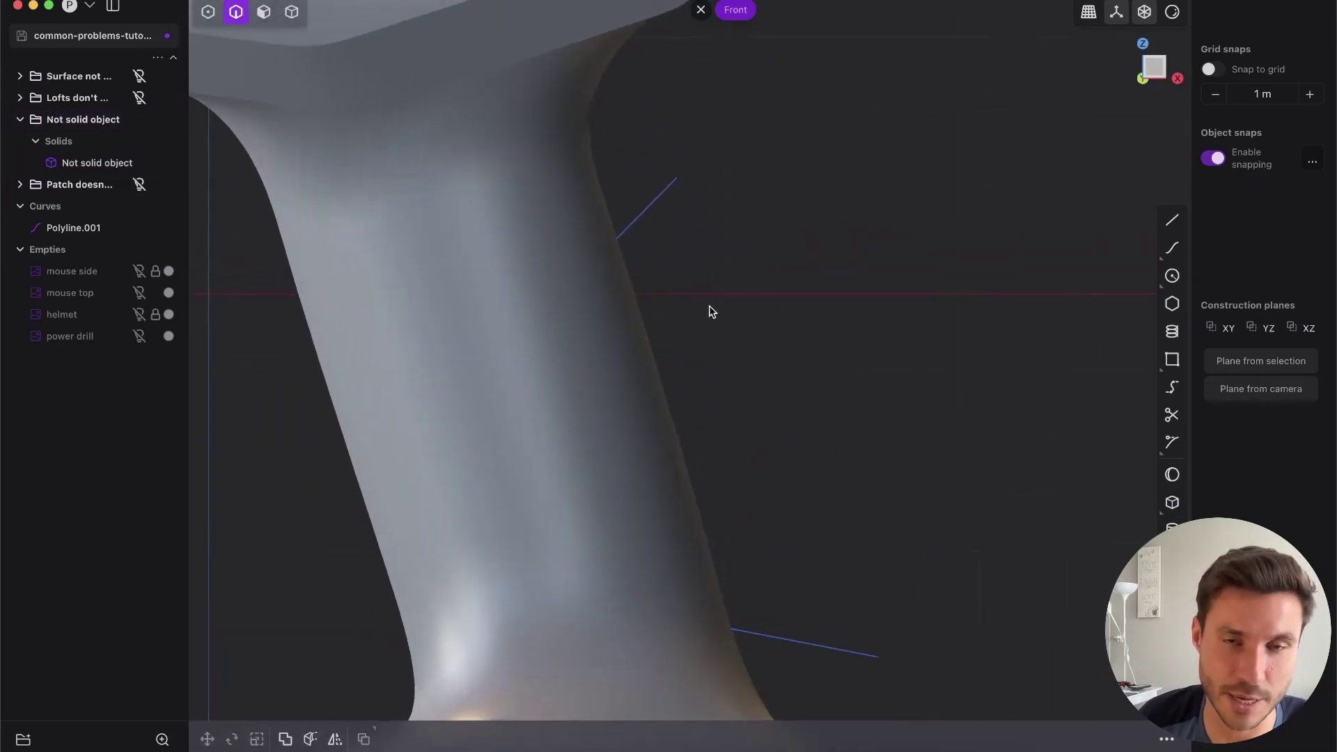
scroll(709, 264, down, 4)
scroll(665, 256, up, 3)
key(2)
click(656, 221)
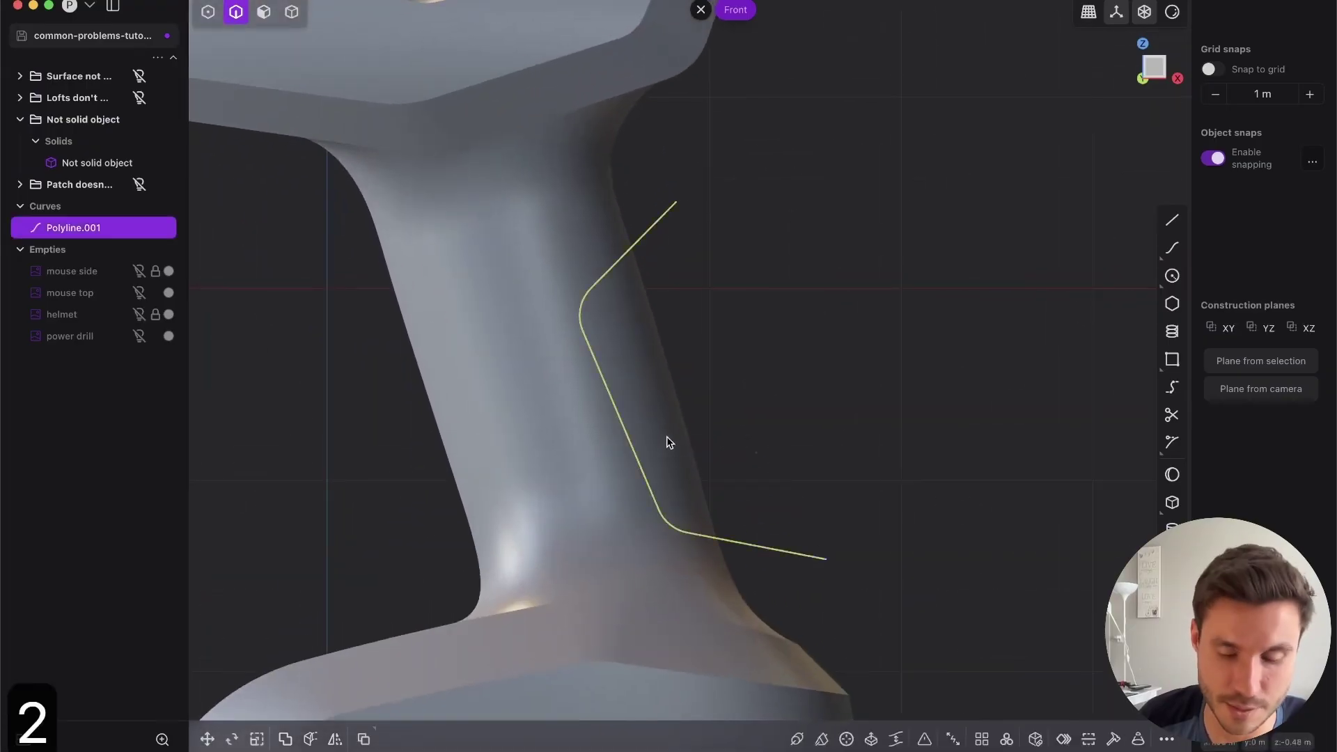
key(c)
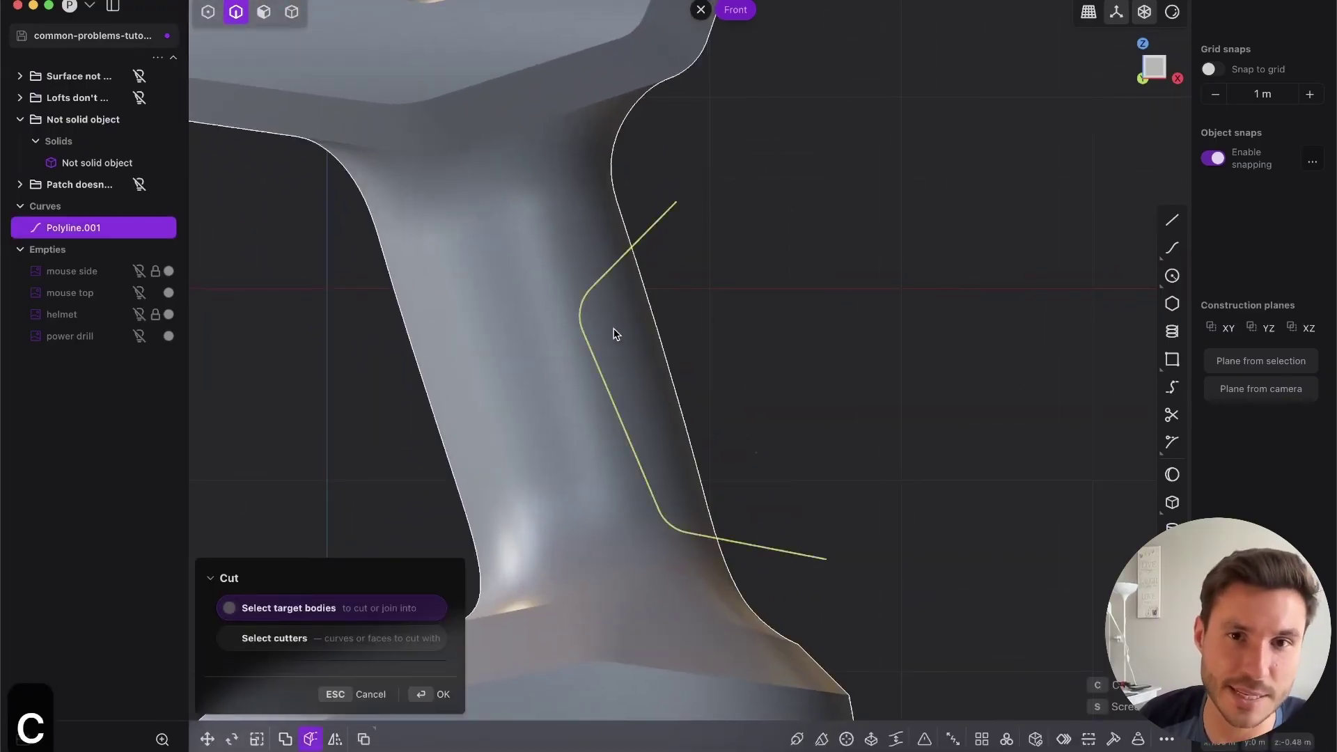
click(615, 334)
click(445, 695)
click(749, 350)
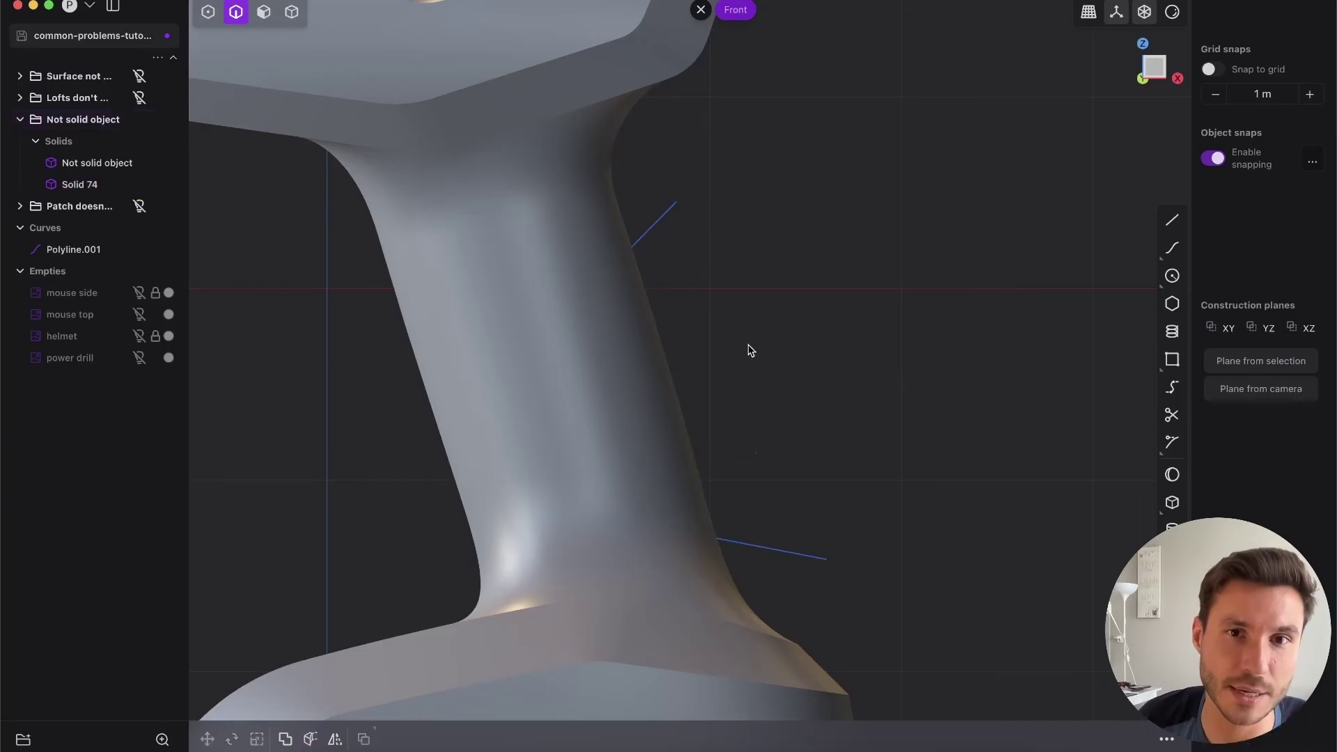
Delete the cutting polyline and turn on the edge display.
middle_drag(749, 351, 686, 253)
key(2)
click(689, 220)
key(shift+e)
key(shift+e)
Fillet the cut edges of both handle solids, starting from the straight edge of the grip insert.
scroll(636, 297, up, 10)
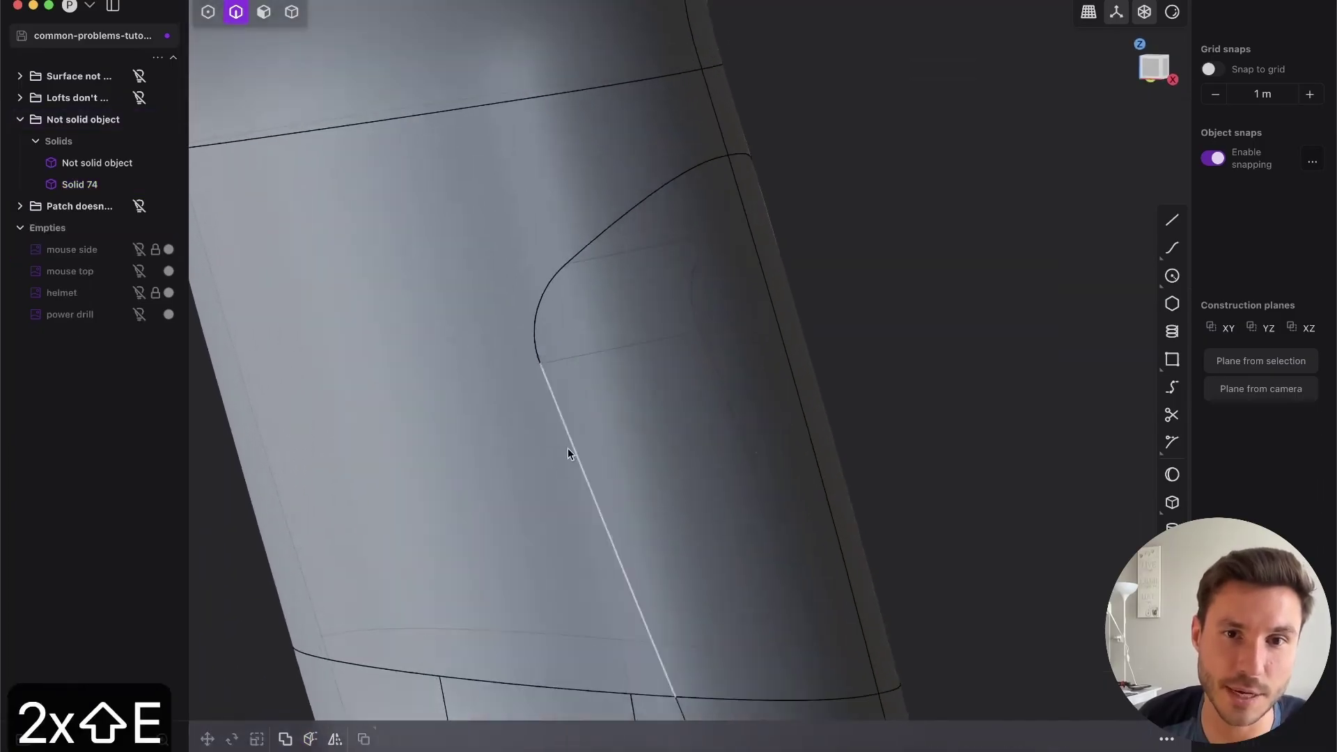
drag(548, 398, 547, 396)
shift+middle_drag(643, 541, 607, 396)
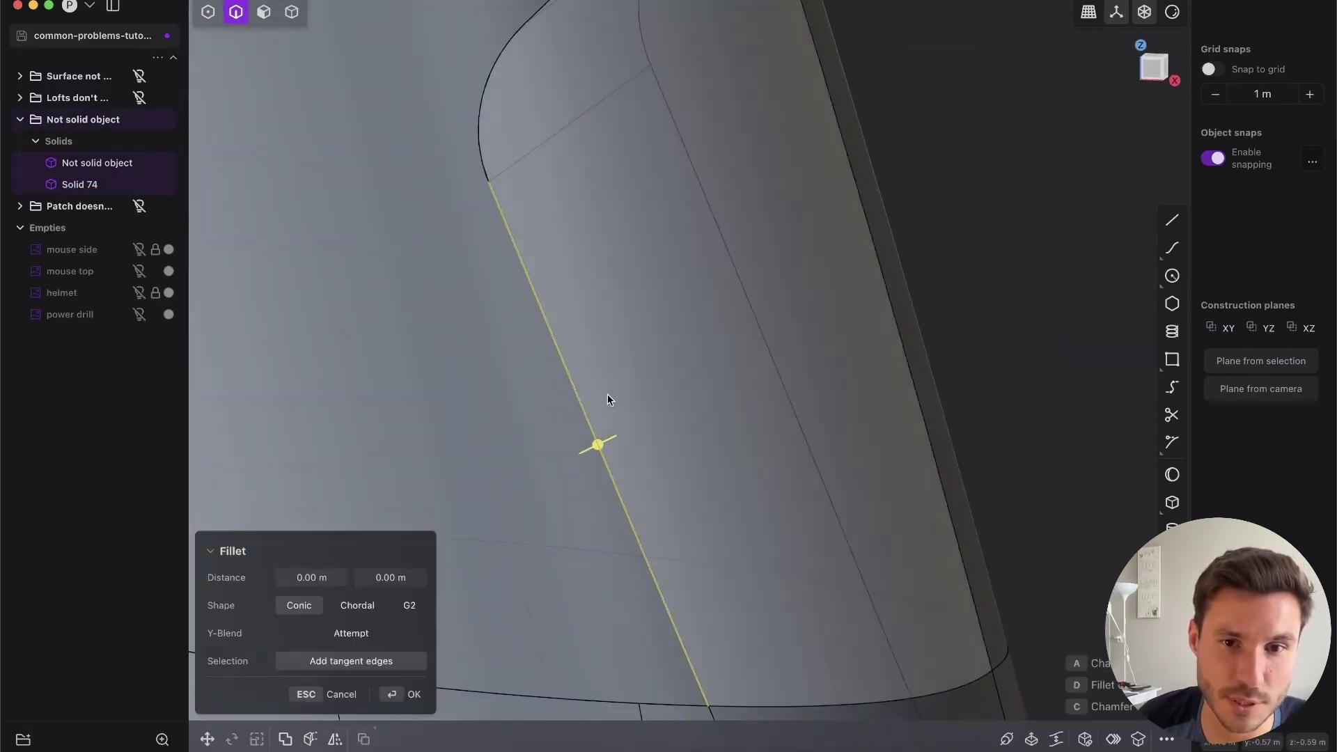
drag(598, 446, 607, 443)
key(Return)
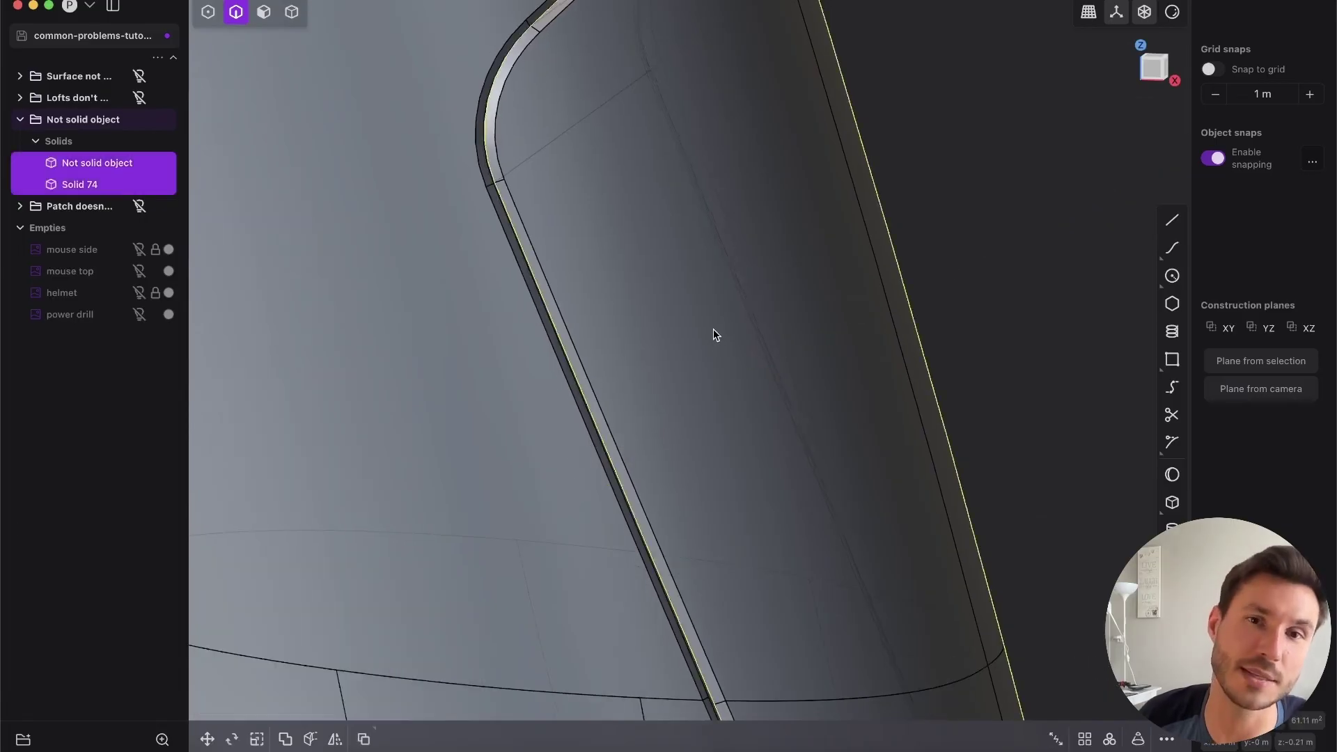
Turn off the edge display, inspect the grip insert, and undo the fillet on its edges.
scroll(713, 334, down, 10)
key(shift+e)
middle_drag(740, 347, 398, 356)
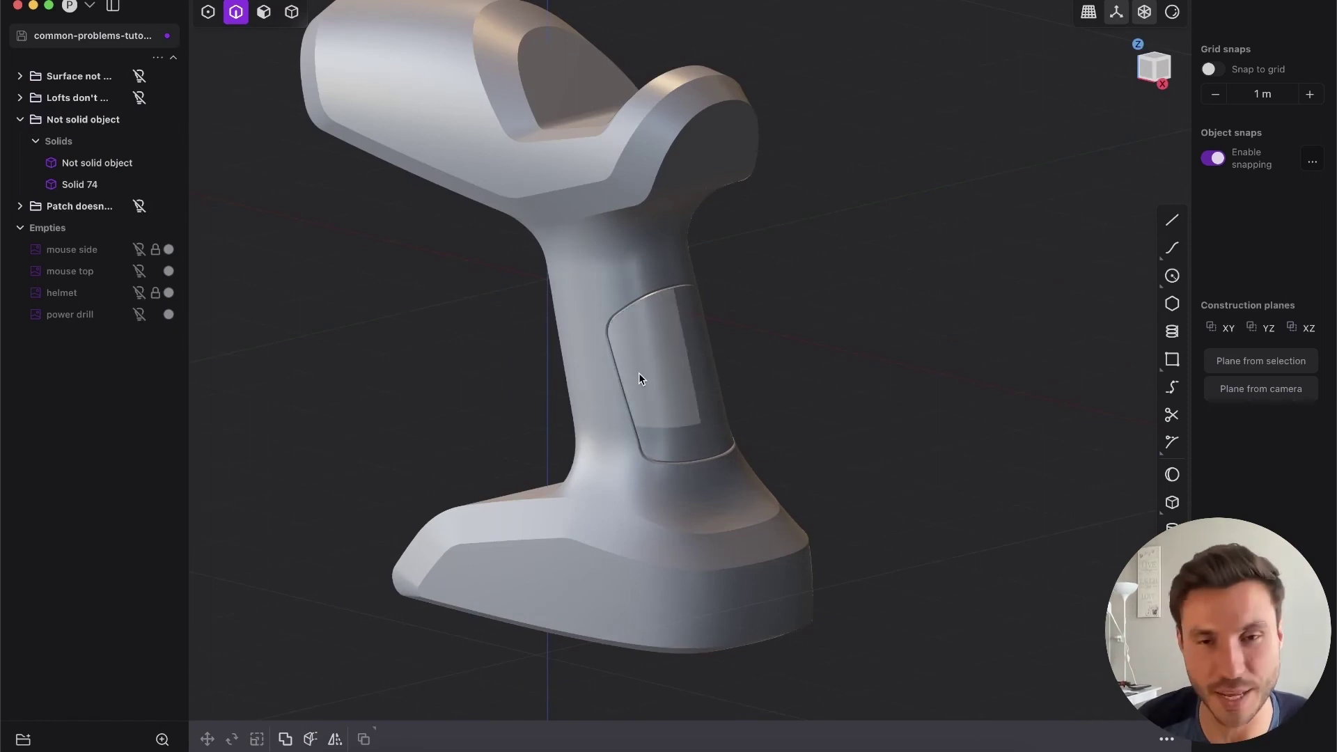
key(super+z)
key(super+z)
key(super+z)
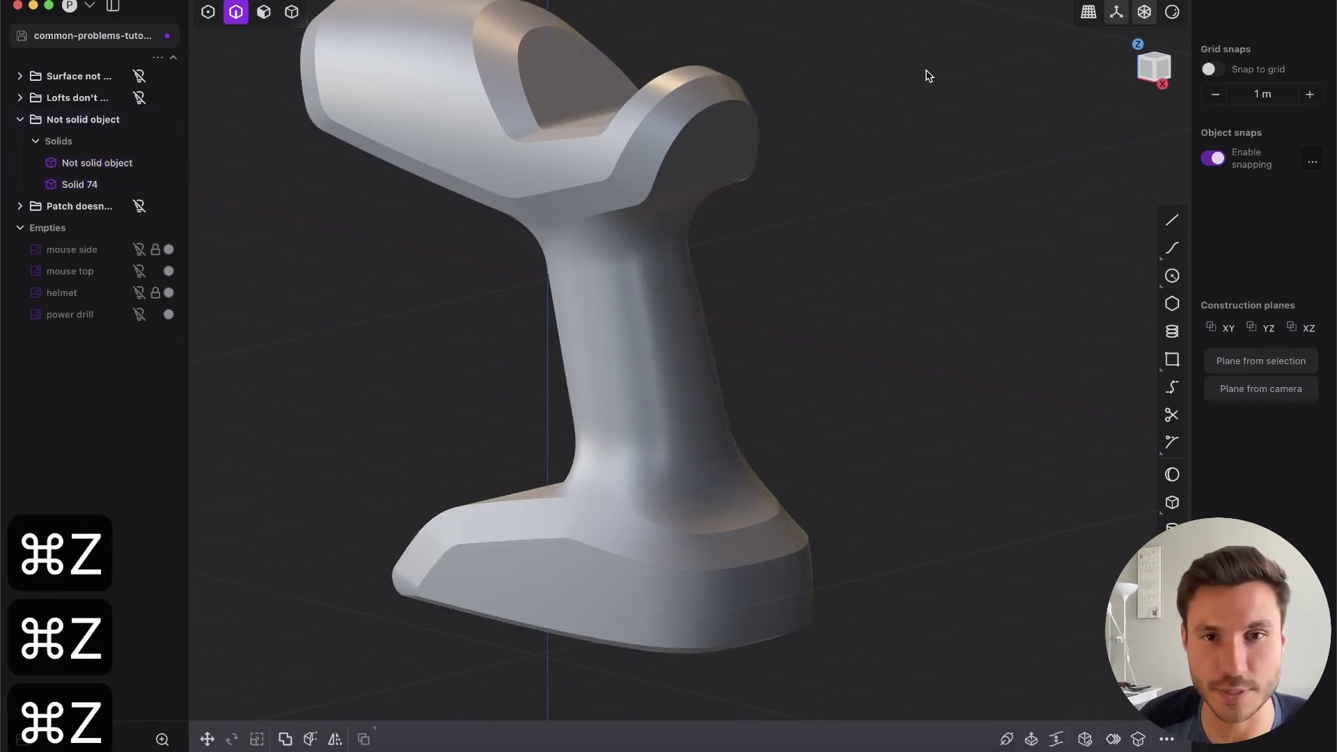
Undo the handle cut and all earlier patching, joining and mirroring, back to the unmirrored half of the drill sheet.
middle_drag(611, 338, 507, 352)
scroll(583, 302, down, 3)
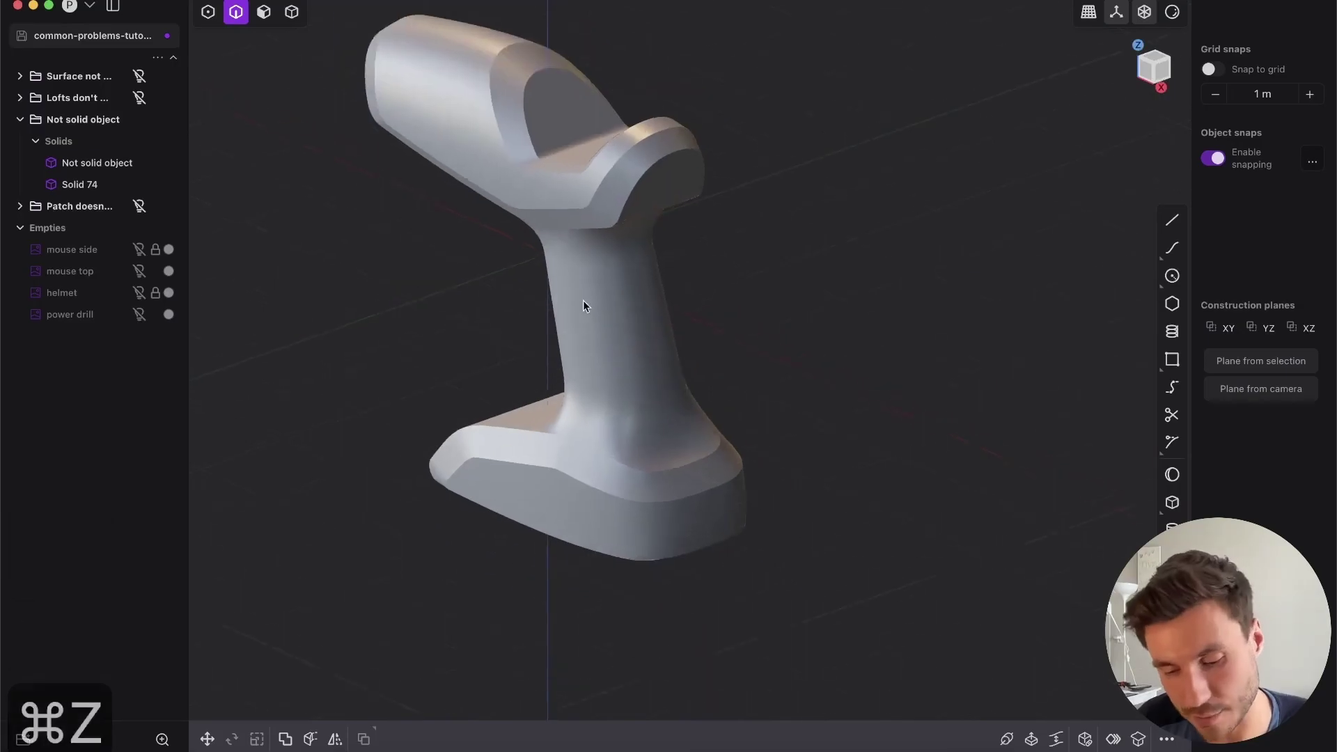
key(super+z)
key(super+z)
key(super+z)
key(super+z)
key(super+z)
key(super+z)
key(super+z)
key(super+z)
key(super+z)
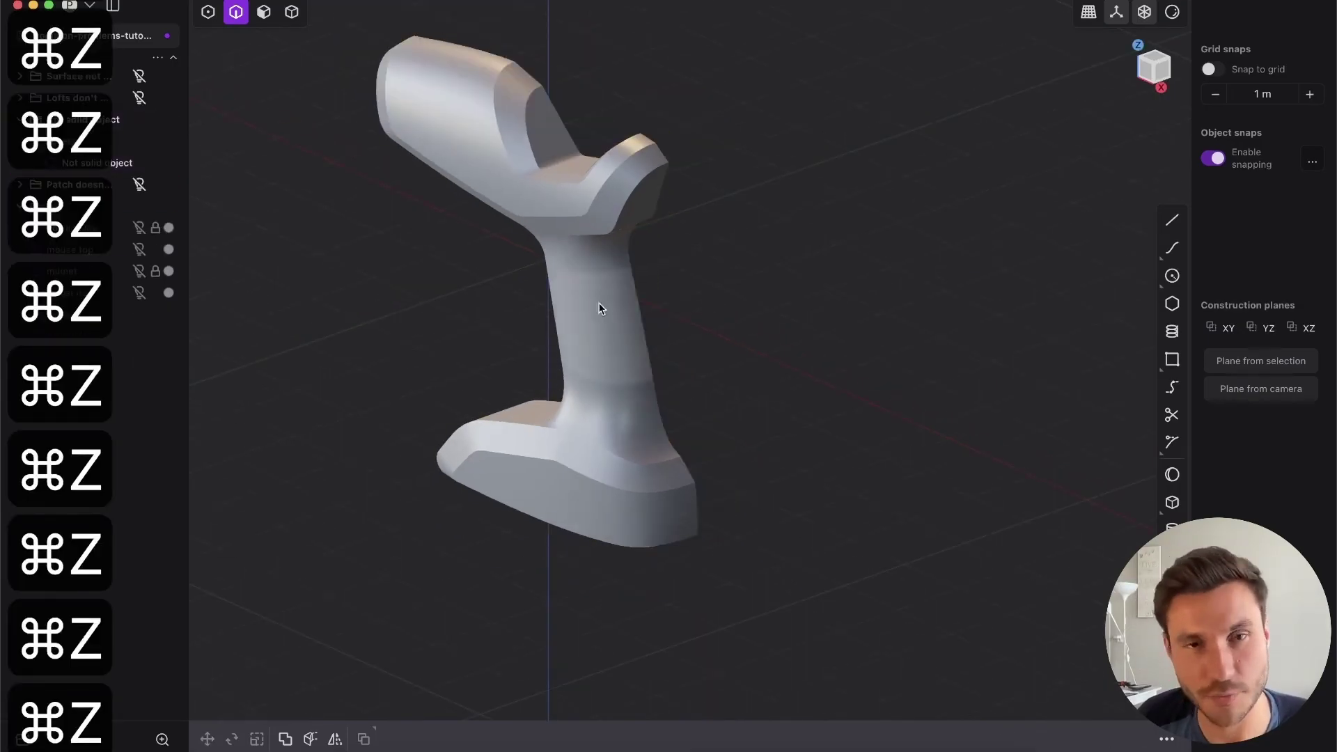
Mirror the half drill sheet across its open centre plane and join both halves into one sheet.
middle_drag(600, 307, 674, 353)
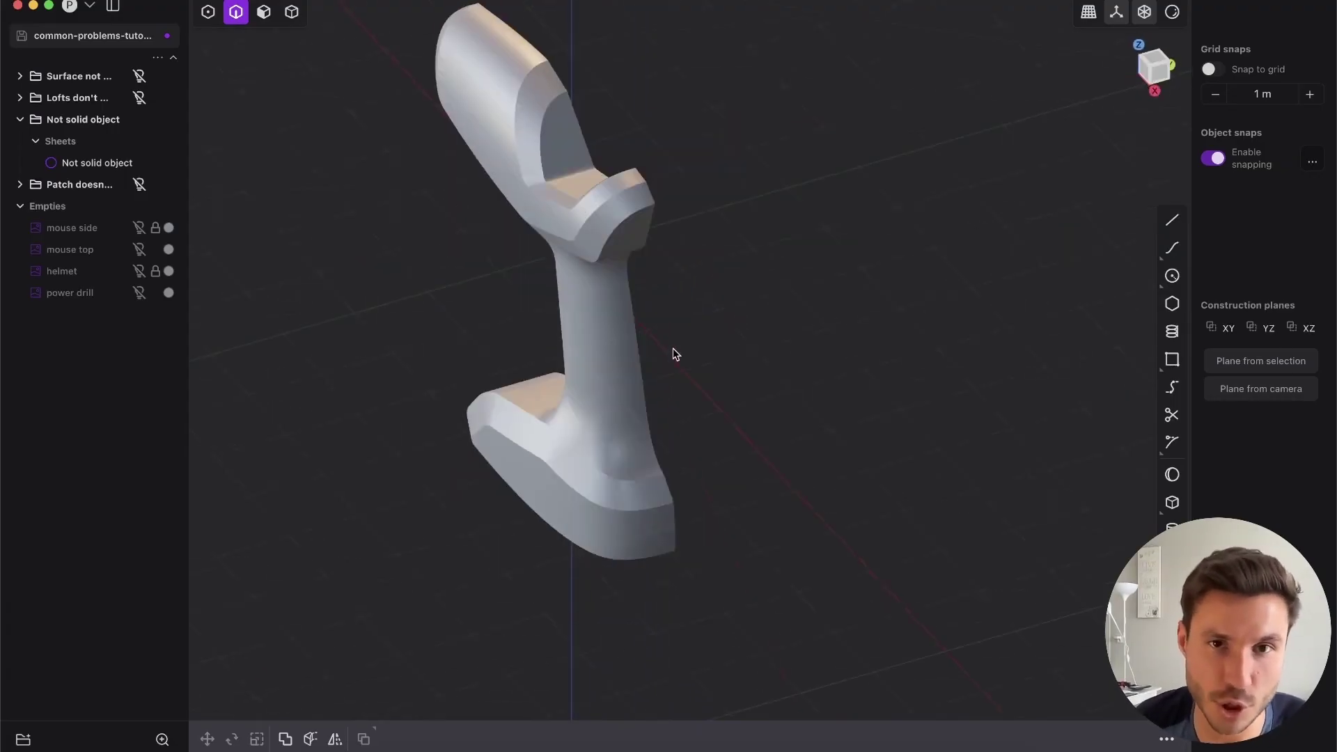
key(Tab)
key(alt+x)
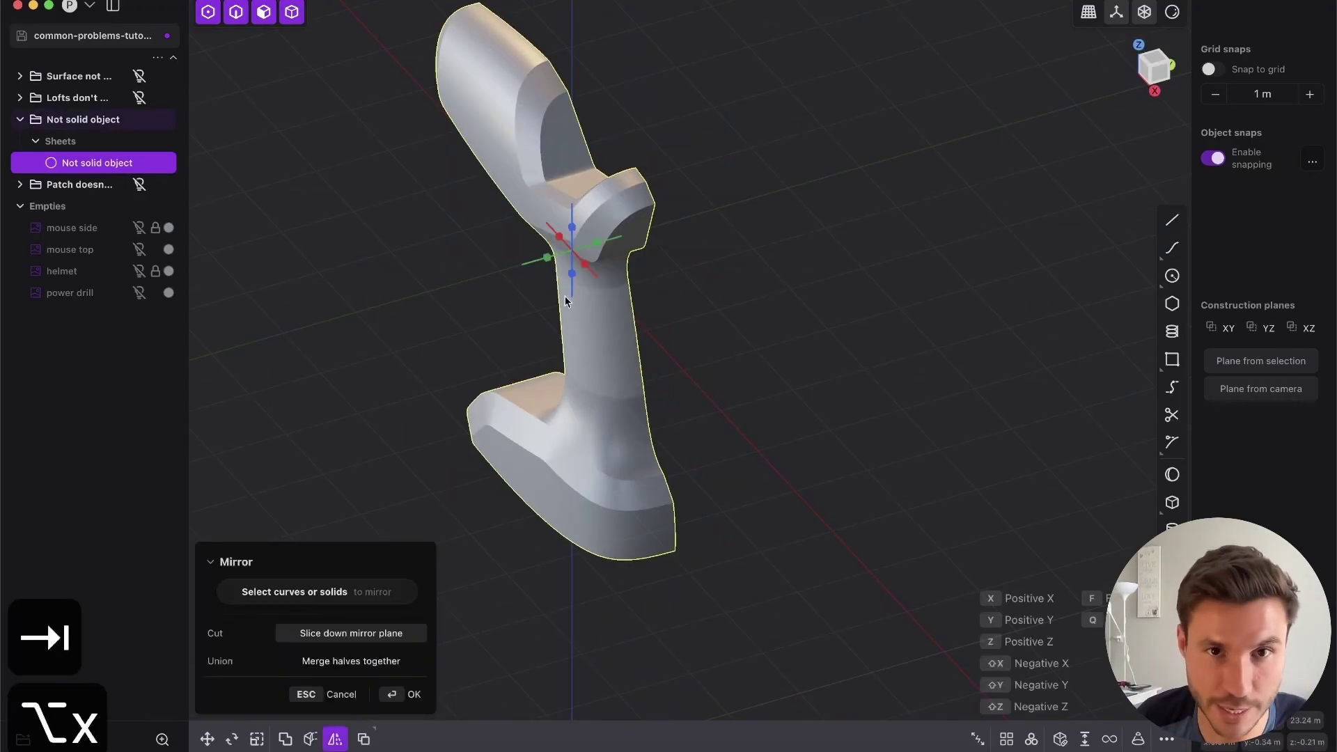
click(624, 320)
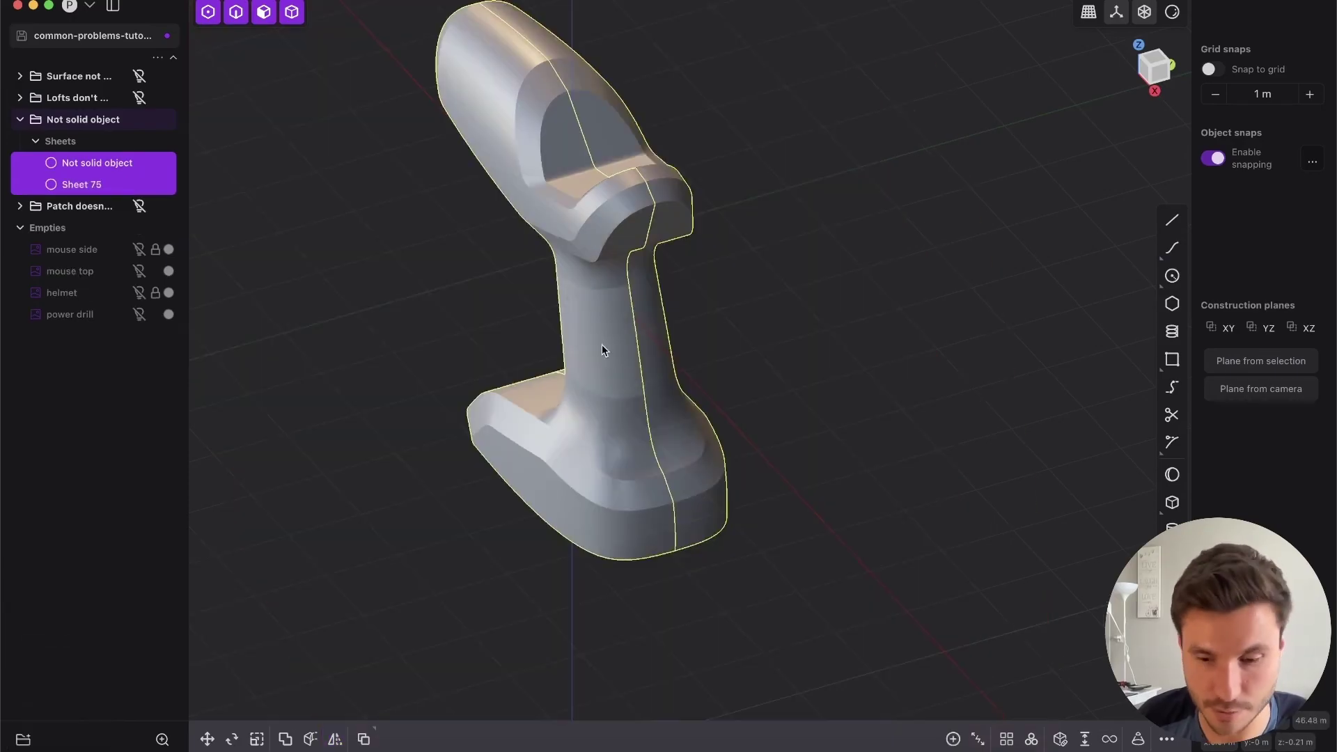
key(j)
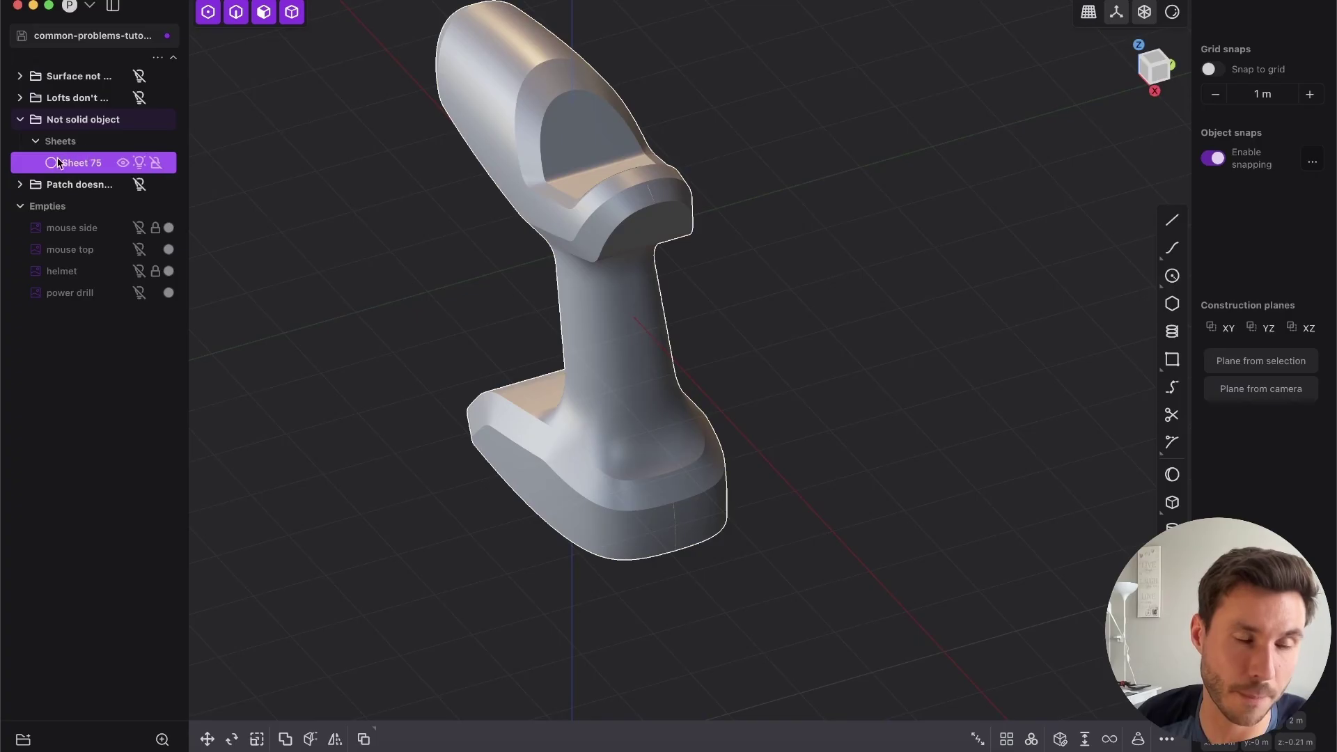
Find the boundary edges of the joined drill sheet, inspect the gaps, and collapse the Not solid object group.
key(2)
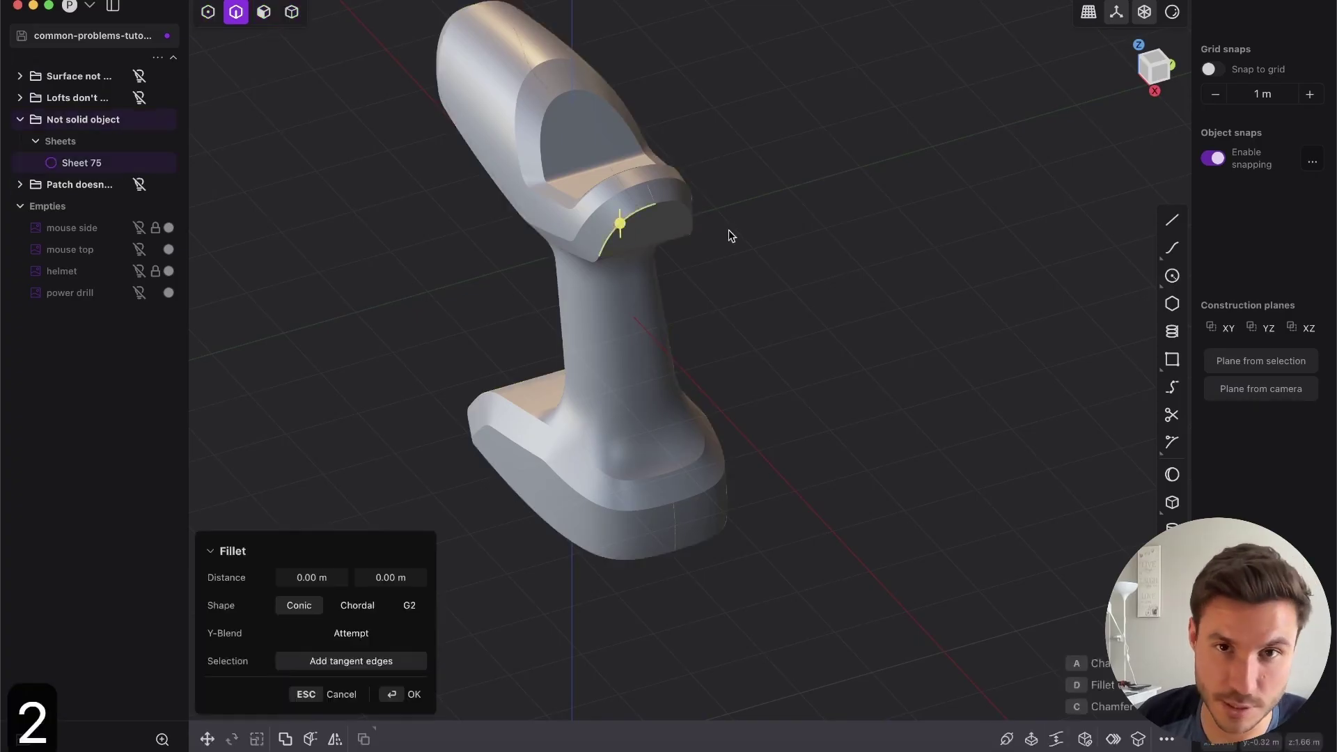
key(Tab)
text(ffind)
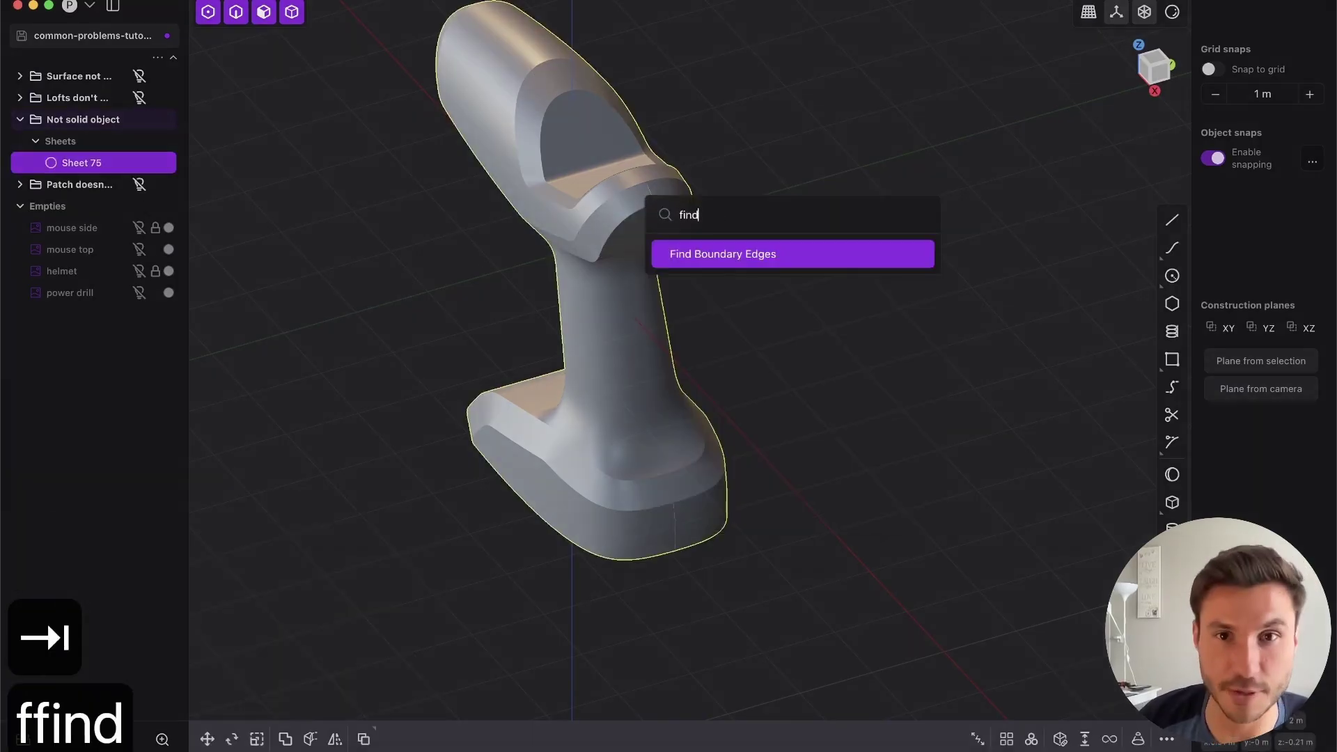
click(724, 262)
middle_drag(644, 190, 679, 139)
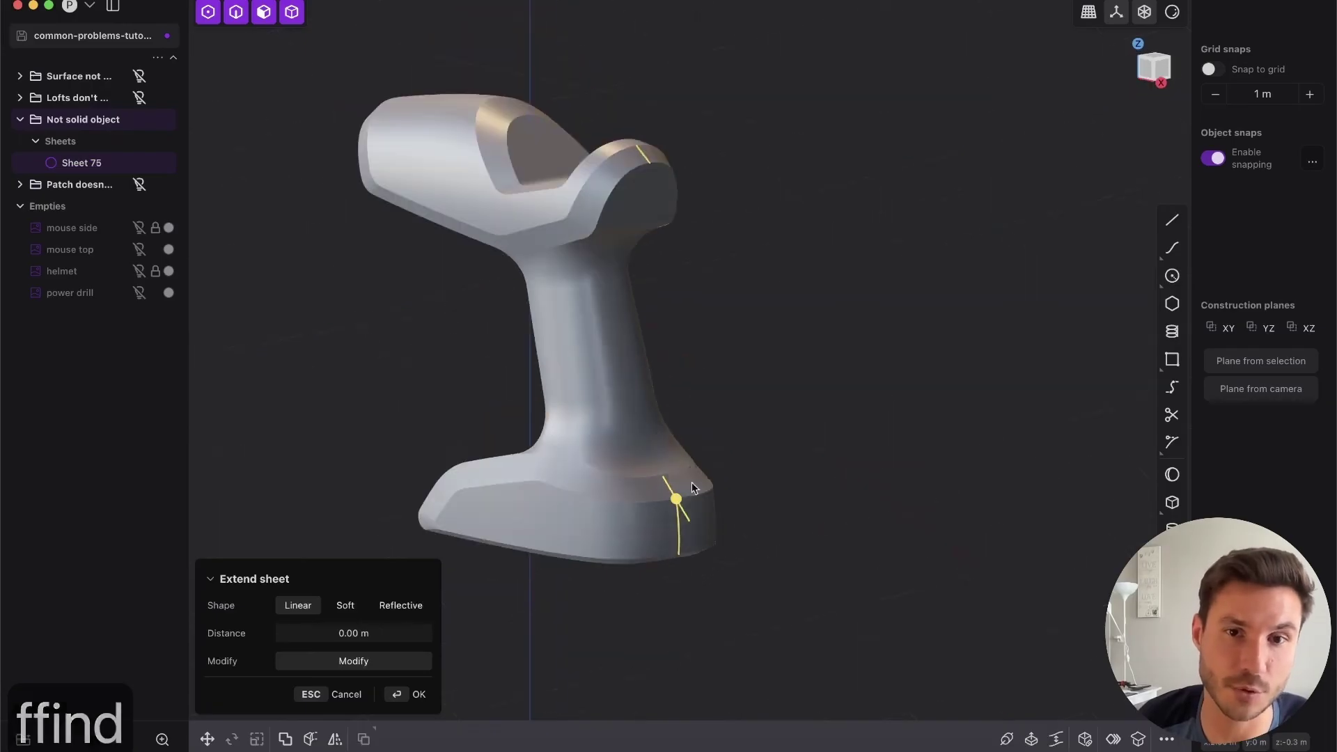
drag(675, 500, 689, 492)
key(Escape)
key(Escape)
middle_drag(746, 310, 627, 394)
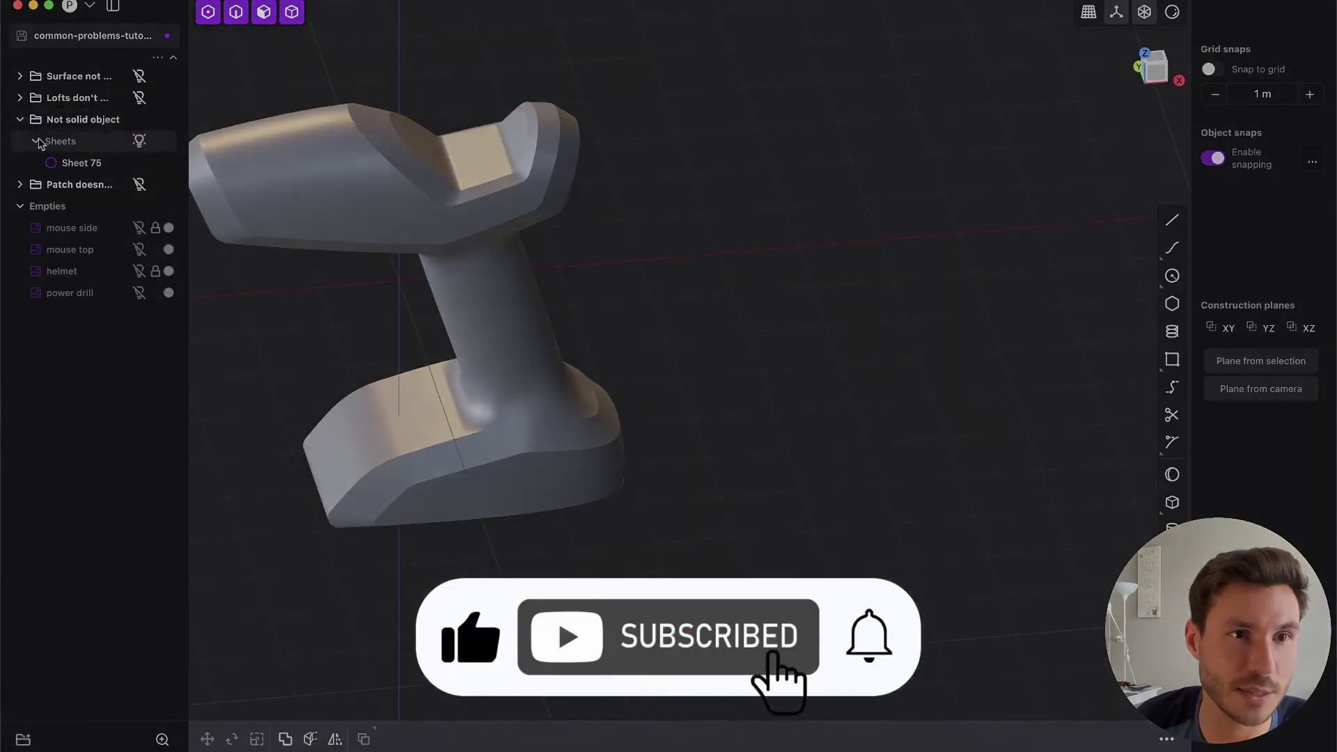
click(19, 119)
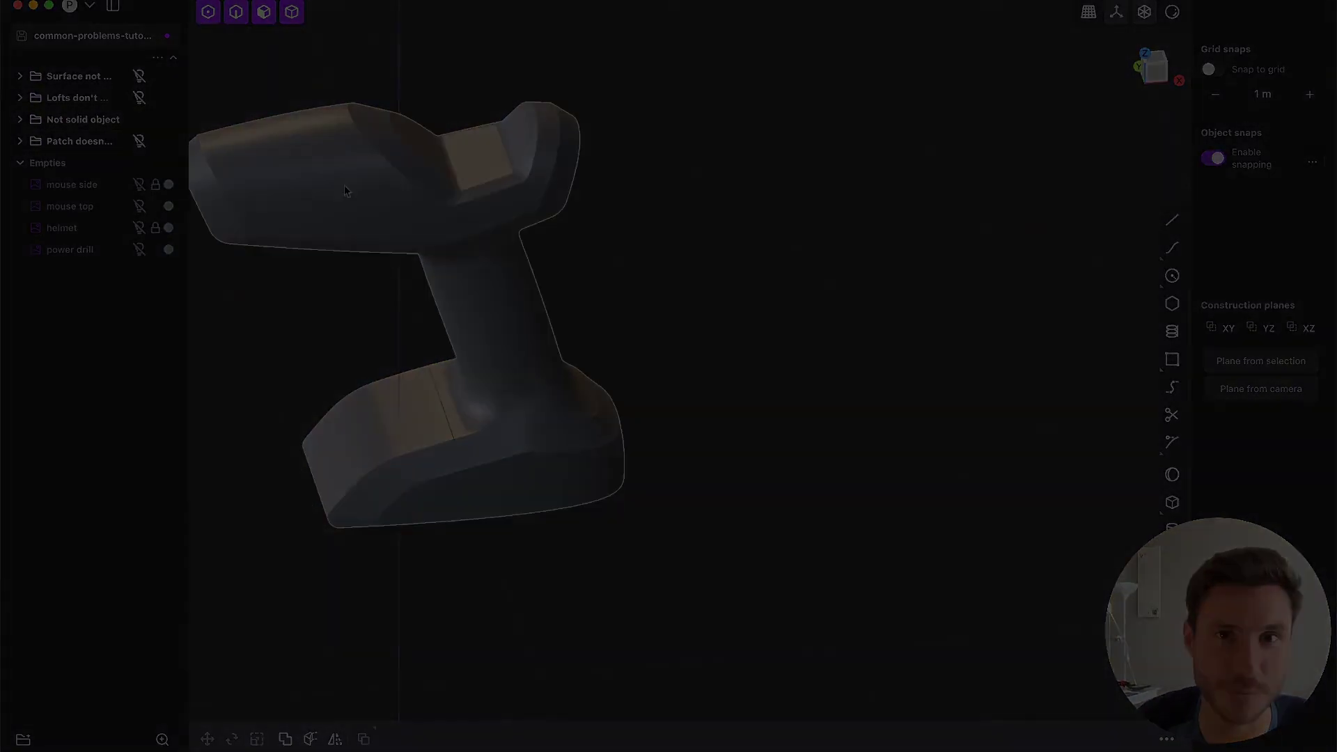